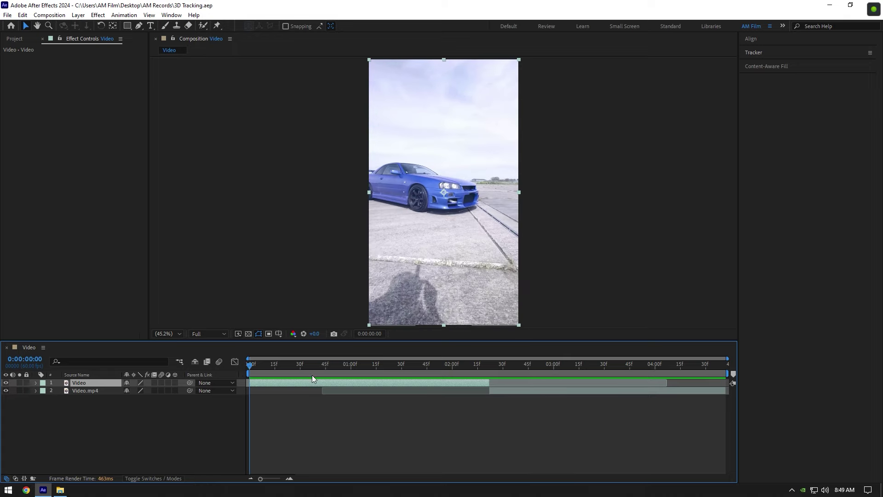
# Show the Tracker panel beside the Video composition with the blue car footage.
pyautogui.click(753, 52)
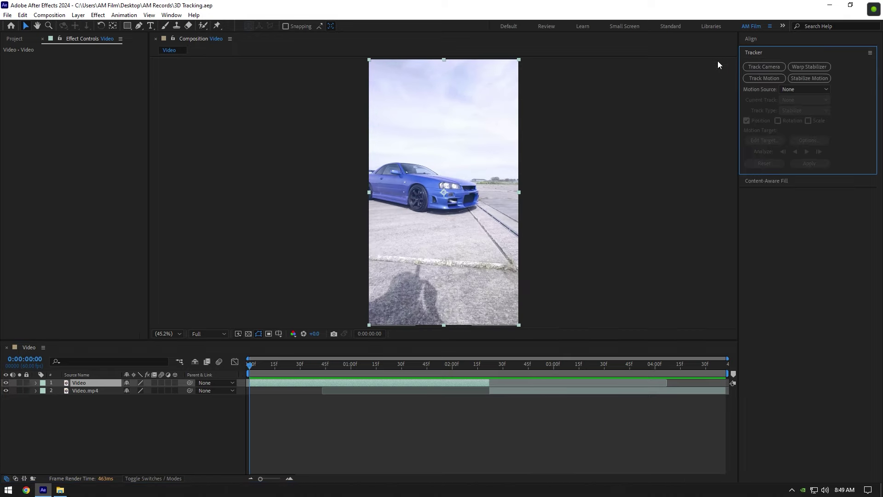
pyautogui.click(171, 15)
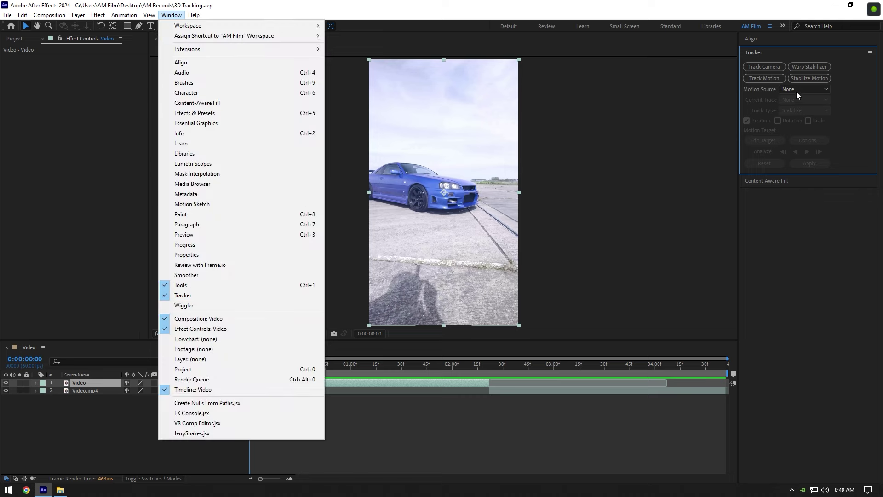
pyautogui.click(809, 221)
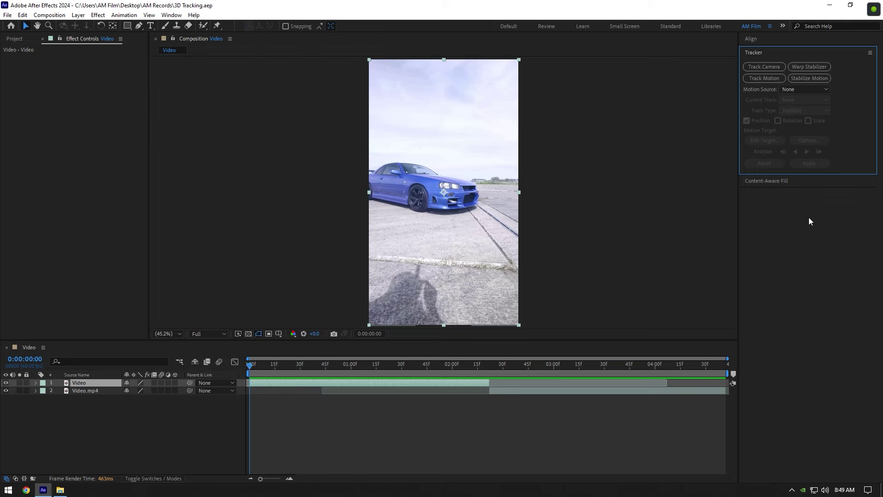
# Run Track Camera on the Video layer with Detailed Analysis enabled.
pyautogui.click(759, 68)
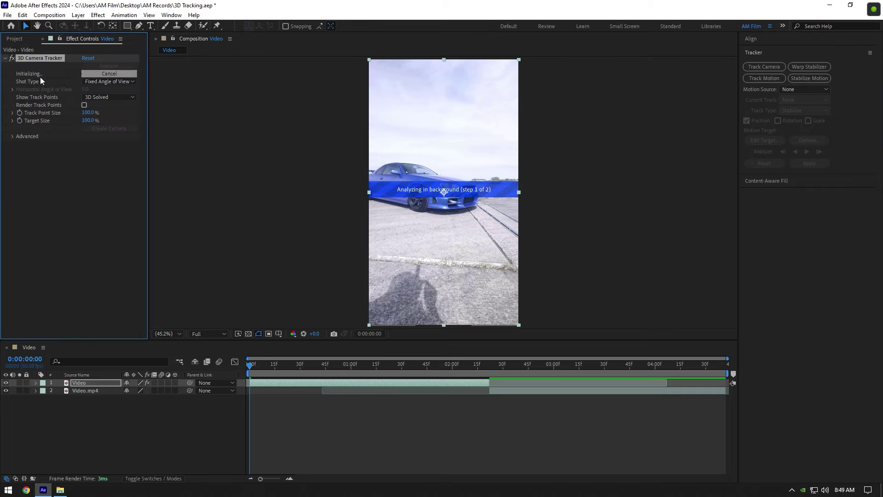
pyautogui.click(13, 136)
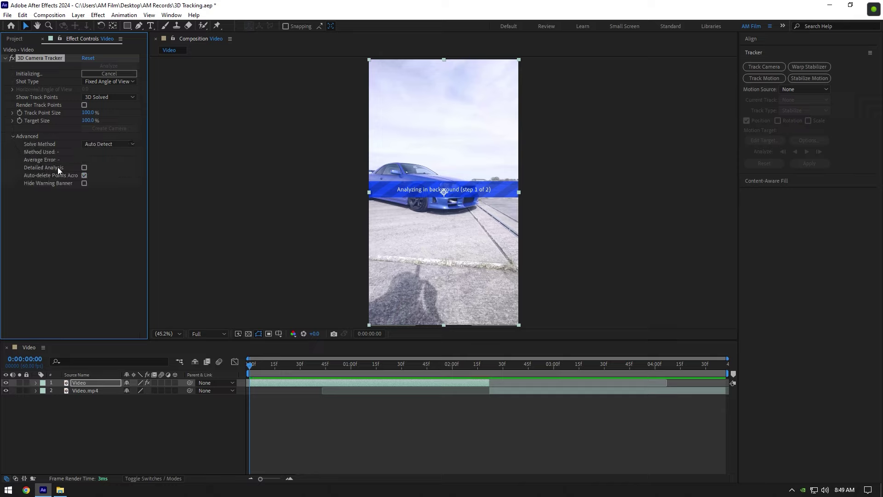
pyautogui.click(85, 169)
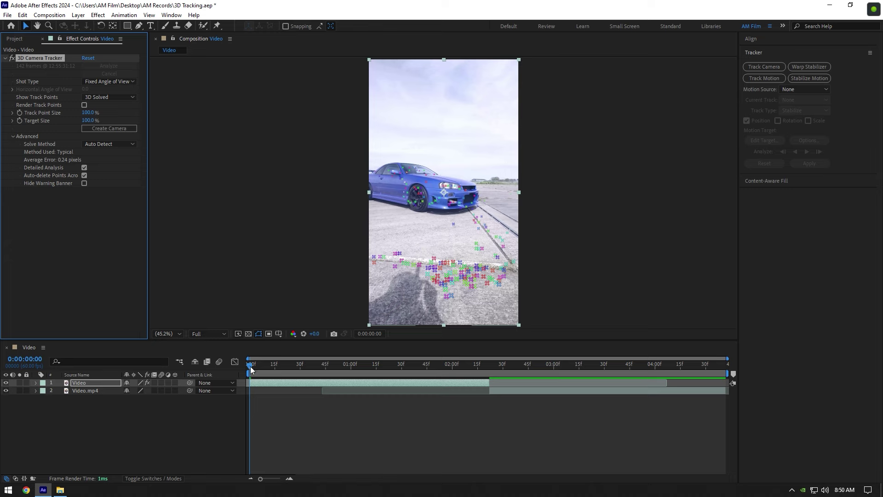
# Scrub forward and marquee-select ground track points in front of the car.
pyautogui.moveTo(251, 367); pyautogui.dragTo(332, 368)
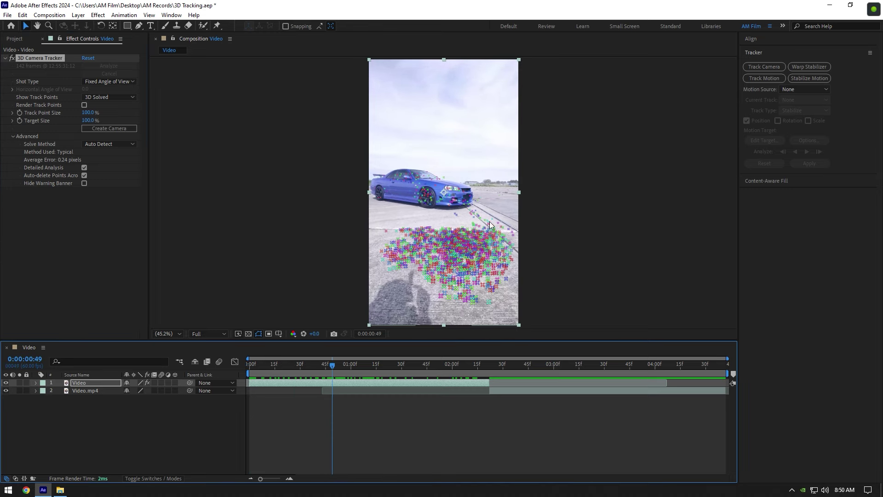
pyautogui.click(459, 212)
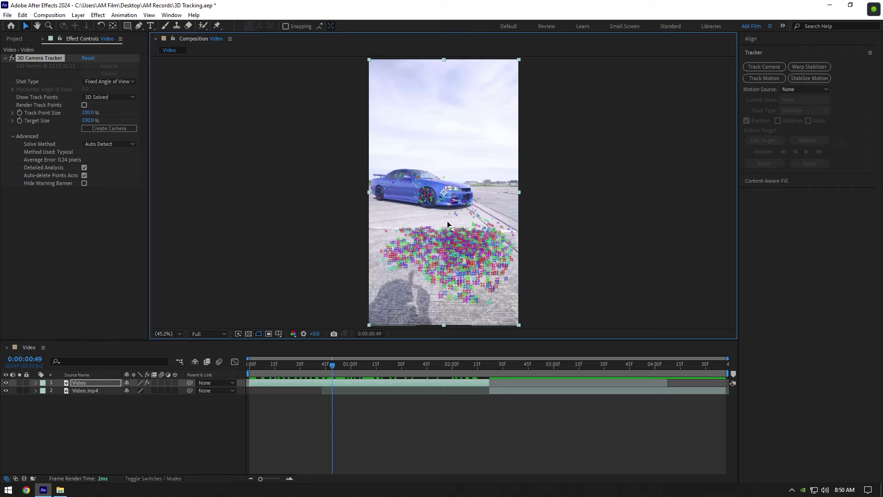
pyautogui.moveTo(510, 239); pyautogui.dragTo(473, 205)
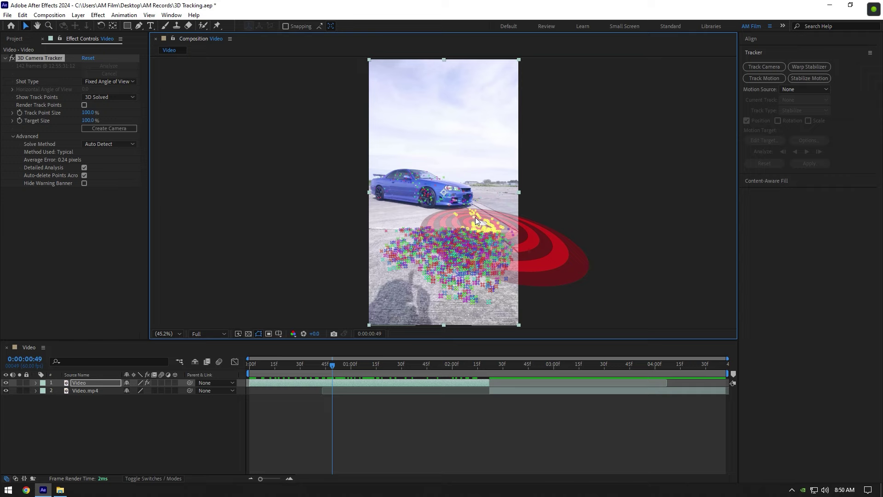
# Create a solid and camera from the selected points, trimming Track Solid 1 to the playhead.
pyautogui.rightClick(476, 218)
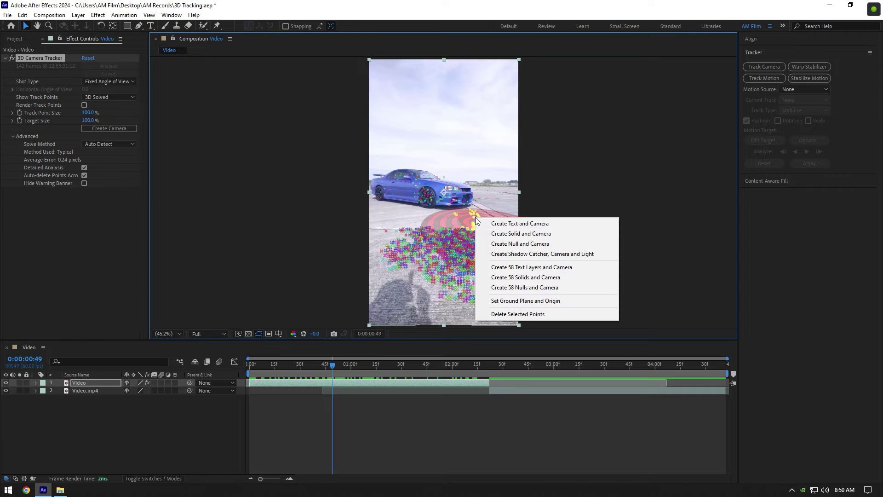
pyautogui.click(529, 234)
pyautogui.moveTo(341, 367); pyautogui.dragTo(489, 363)
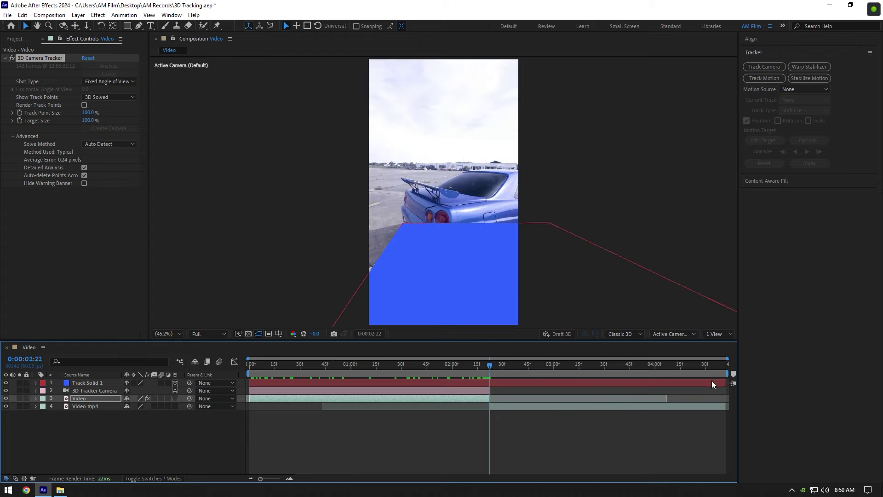
pyautogui.moveTo(723, 383); pyautogui.dragTo(239, 373)
# Pre-compose Track Solid 1 as Track Solid 1 Comp 3, leaving all attributes in 'Video'.
pyautogui.rightClick(90, 382)
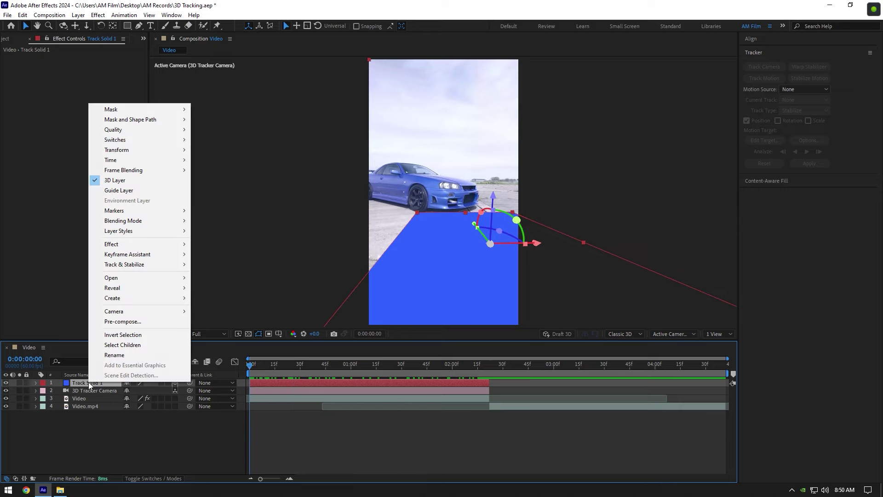
pyautogui.click(116, 324)
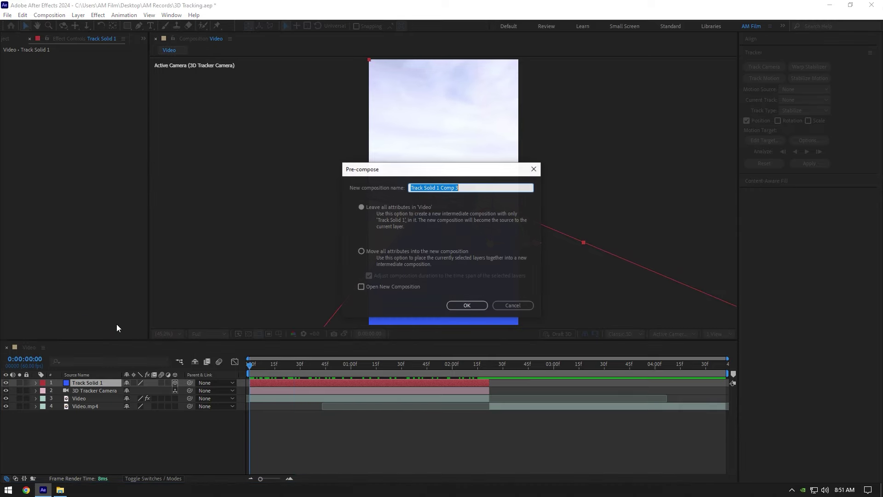
pyautogui.click(361, 208)
pyautogui.click(469, 187)
pyautogui.tripleClick(469, 187)
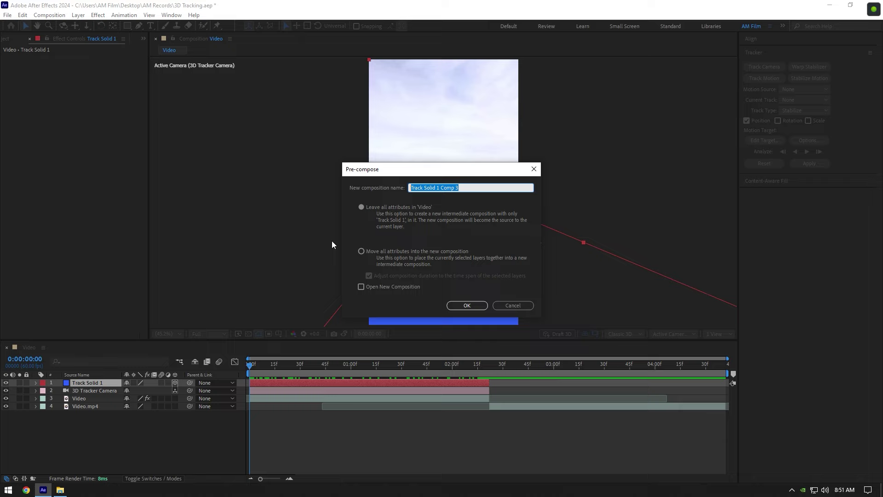
pyautogui.click(469, 308)
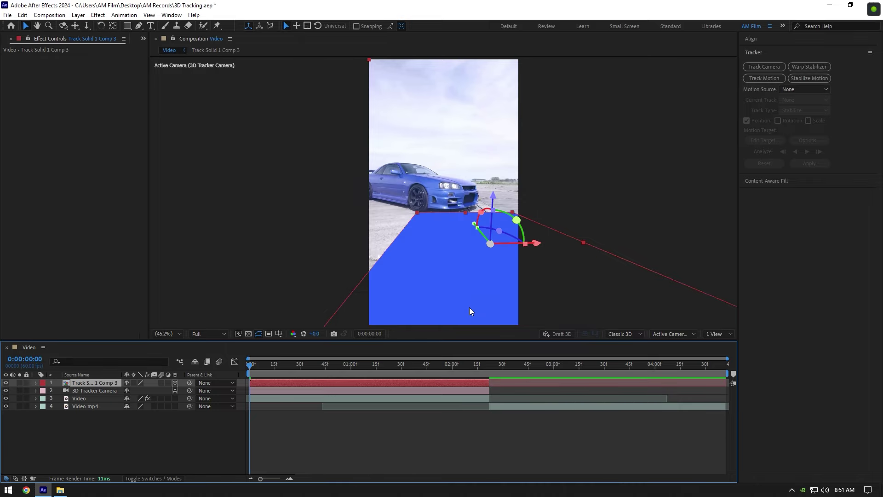
# Inside the pre-comp, swap the blue solid for Ground fire.mov scaled to 73%.
pyautogui.doubleClick(89, 383)
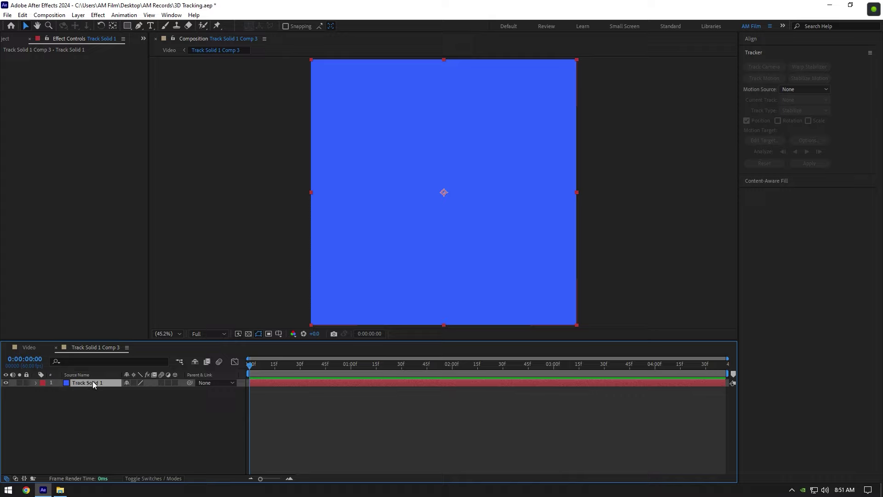
pyautogui.press('Delete')
pyautogui.scroll(-2, 368, 269)
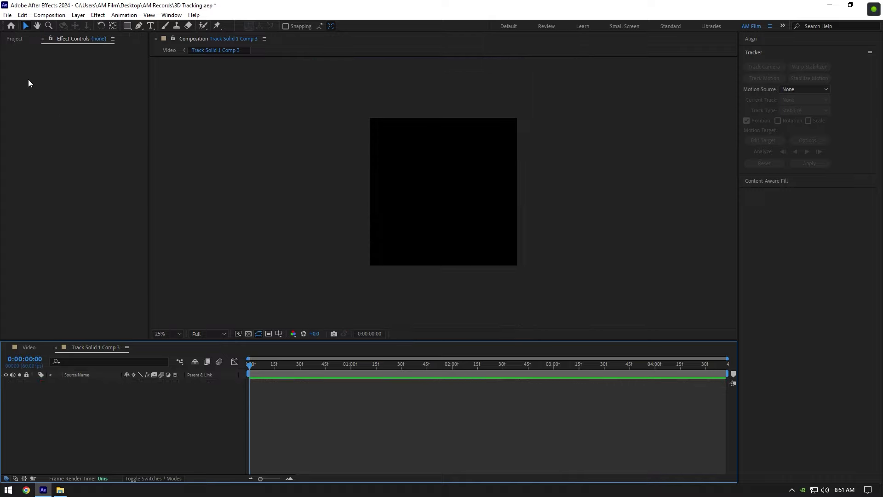
pyautogui.click(14, 39)
pyautogui.moveTo(25, 130); pyautogui.dragTo(128, 399)
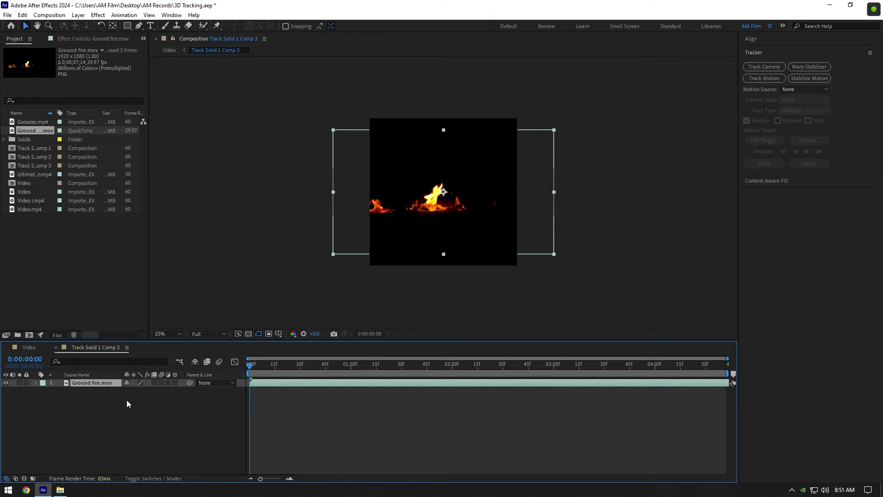
pyautogui.press('s')
pyautogui.moveTo(137, 390); pyautogui.dragTo(124, 391)
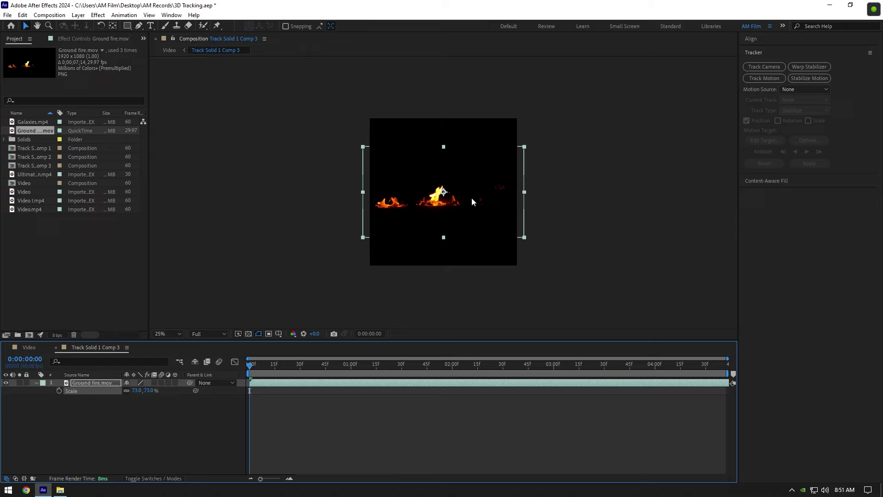
# In the Video comp at 0:00:00:22, rotate the fire pre-comp 82.4° on X.
pyautogui.click(29, 348)
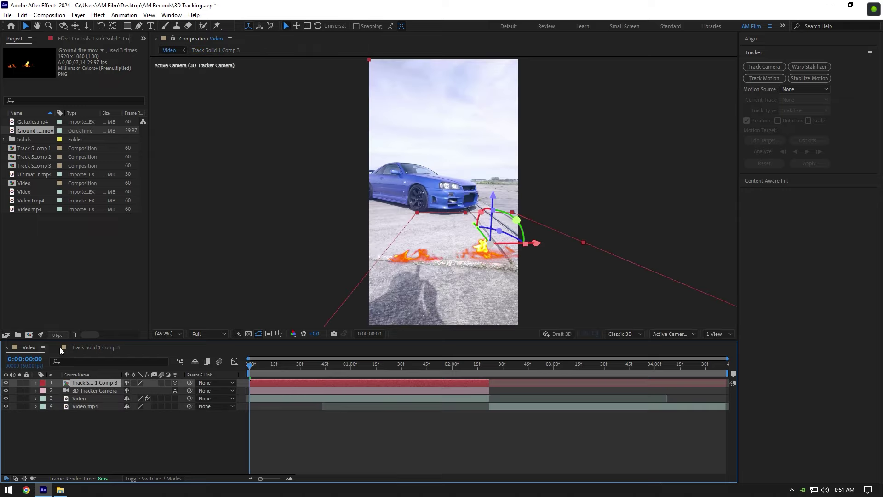
pyautogui.moveTo(262, 365); pyautogui.dragTo(286, 364)
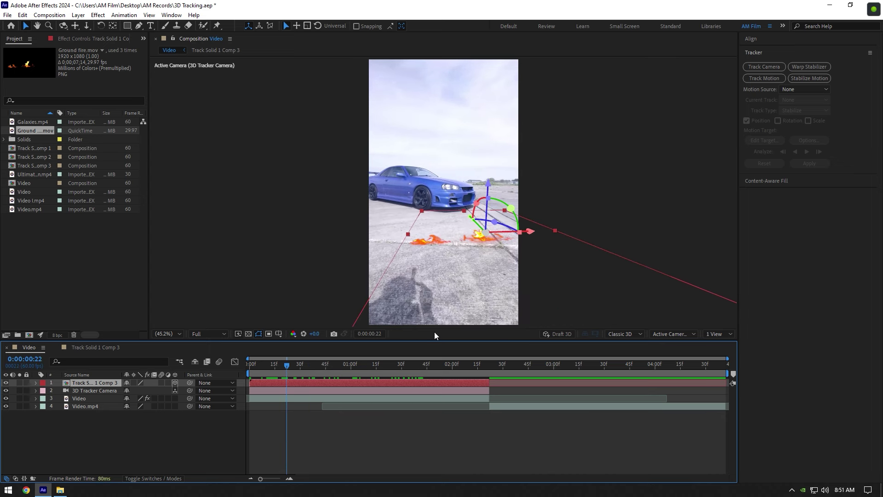
pyautogui.scroll(3, 507, 266)
pyautogui.moveTo(506, 267); pyautogui.dragTo(469, 235)
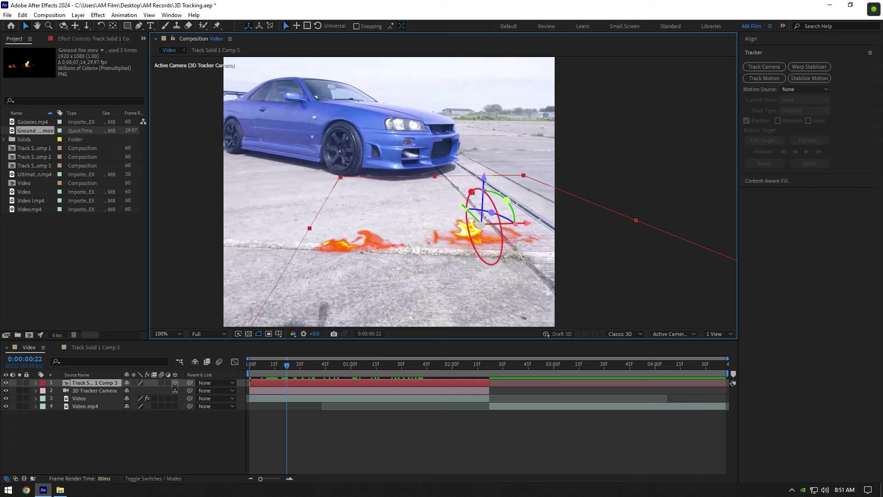
pyautogui.moveTo(472, 192); pyautogui.dragTo(520, 236)
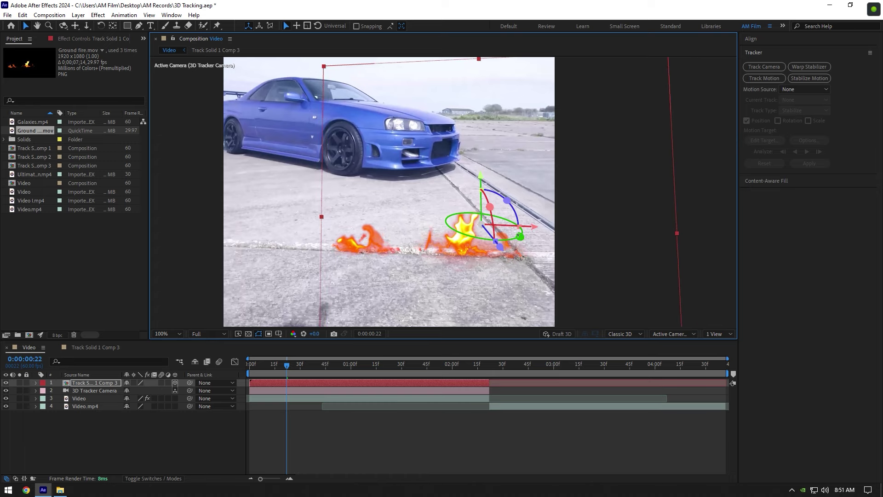
# Play back the tracked fire, then delete the fire pre-comp layer.
pyautogui.press(',')
pyautogui.click(169, 374)
pyautogui.press('space')
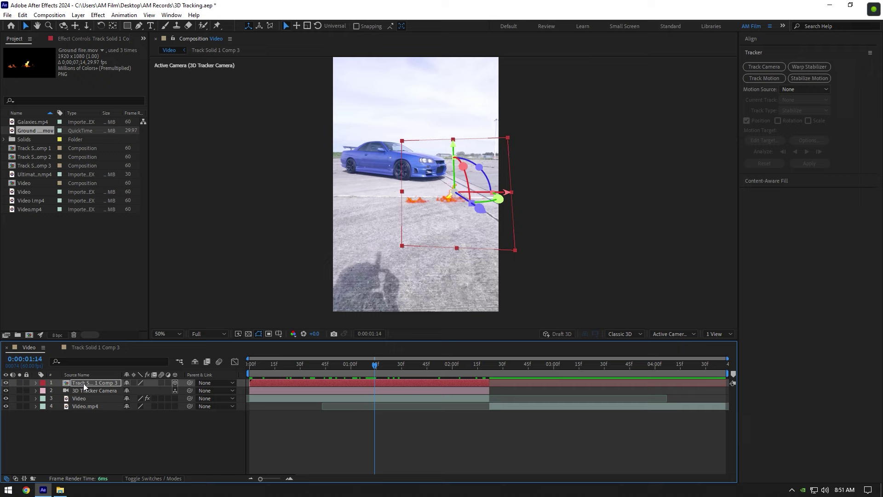
pyautogui.press('Delete')
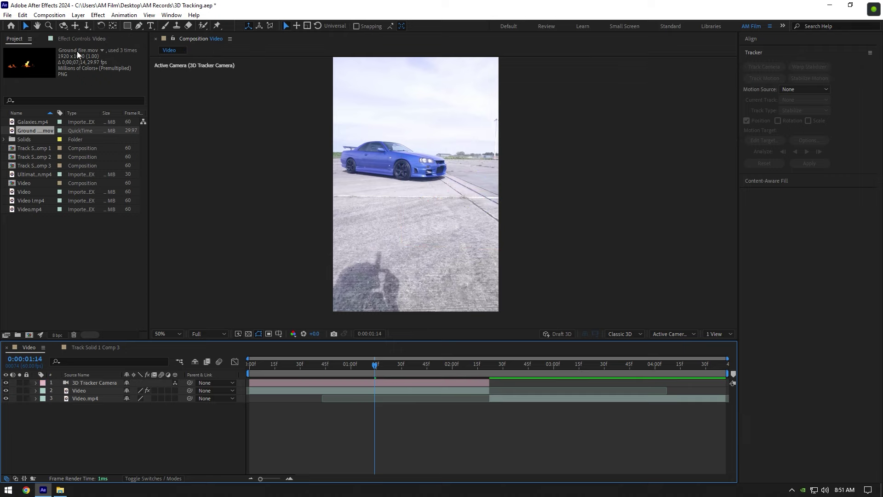
# Select the 3D Camera Tracker's solved points along the car's side.
pyautogui.click(74, 38)
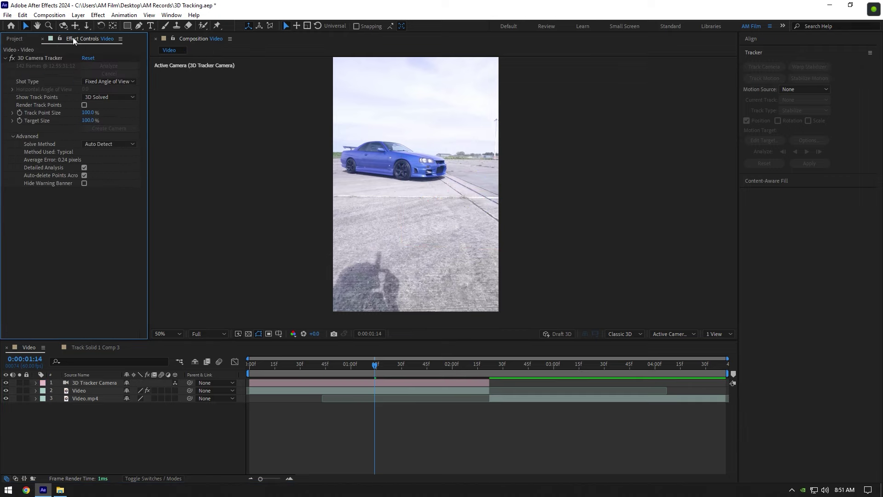
pyautogui.click(35, 58)
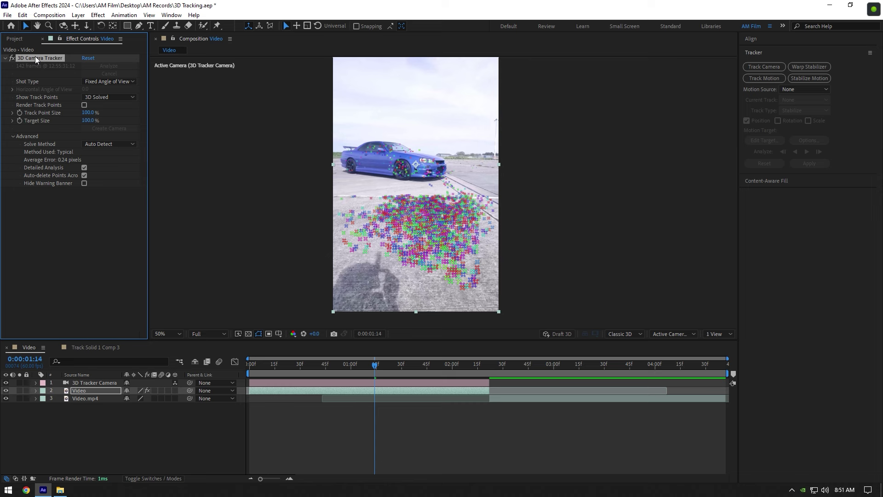
pyautogui.scroll(2, 396, 162)
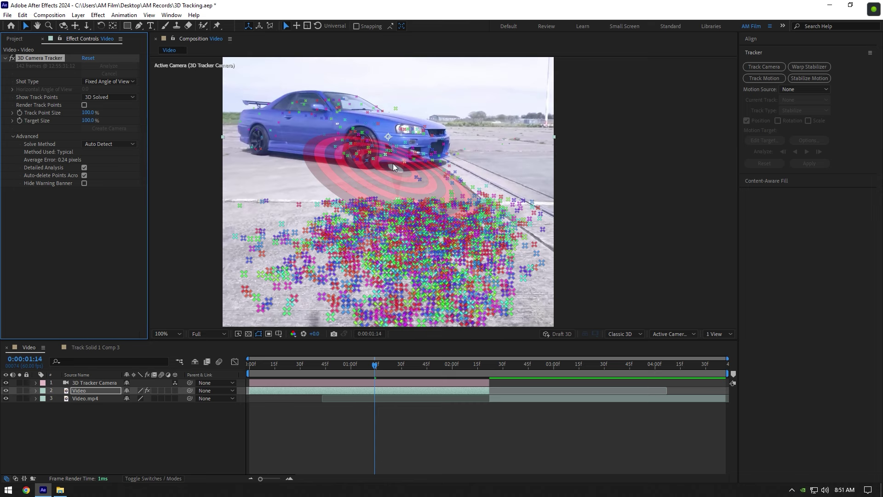
pyautogui.press('space')
pyautogui.moveTo(345, 197); pyautogui.dragTo(393, 252)
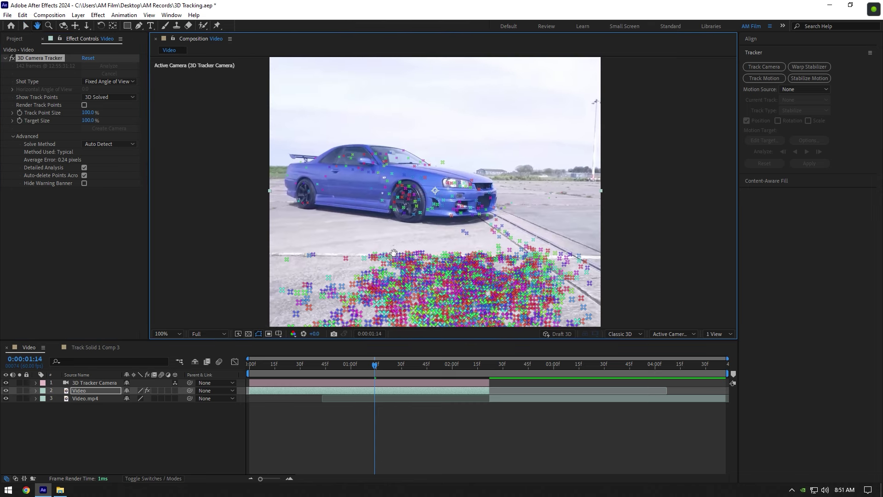
pyautogui.moveTo(409, 163)
pyautogui.mouseDown()
pyautogui.moveTo(363, 150)
pyautogui.moveTo(310, 175)
pyautogui.moveTo(354, 211)
pyautogui.moveTo(430, 221)
pyautogui.moveTo(425, 194)
pyautogui.mouseUp()
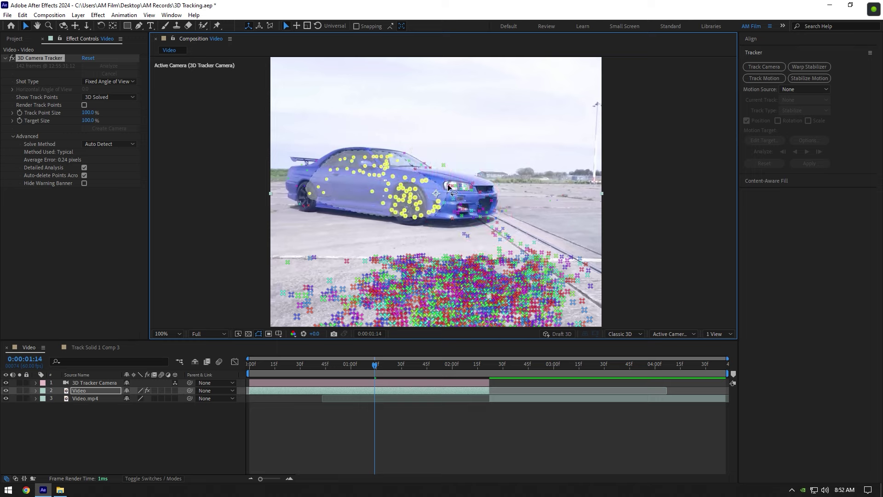
# Create a tracked text layer at the chosen points, ending where the first shot ends.
pyautogui.rightClick(377, 179)
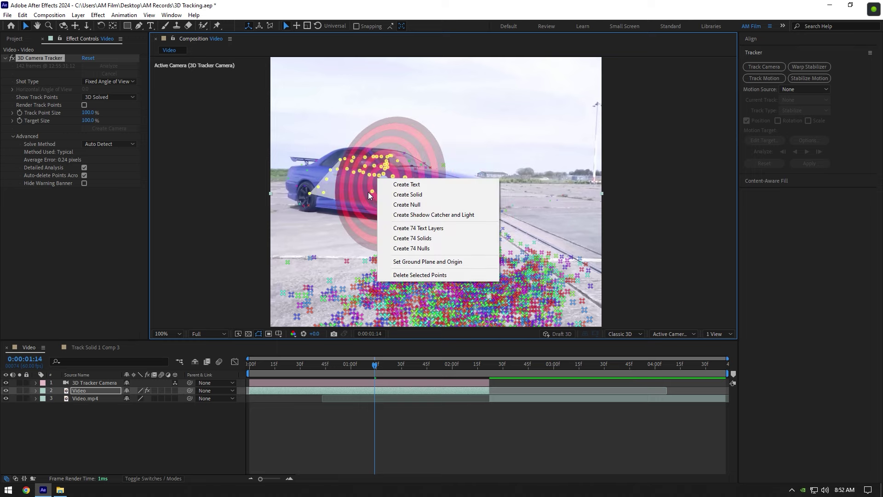
pyautogui.click(407, 185)
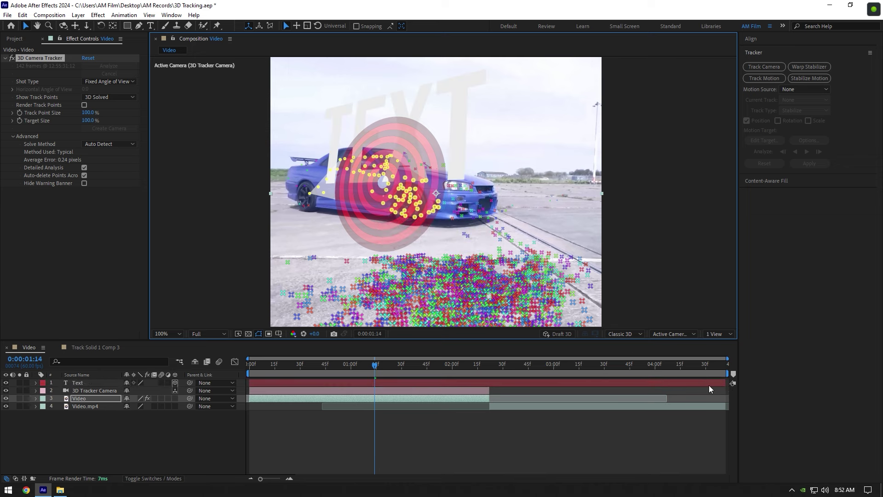
pyautogui.moveTo(725, 383); pyautogui.dragTo(489, 403)
pyautogui.moveTo(397, 371); pyautogui.dragTo(429, 370)
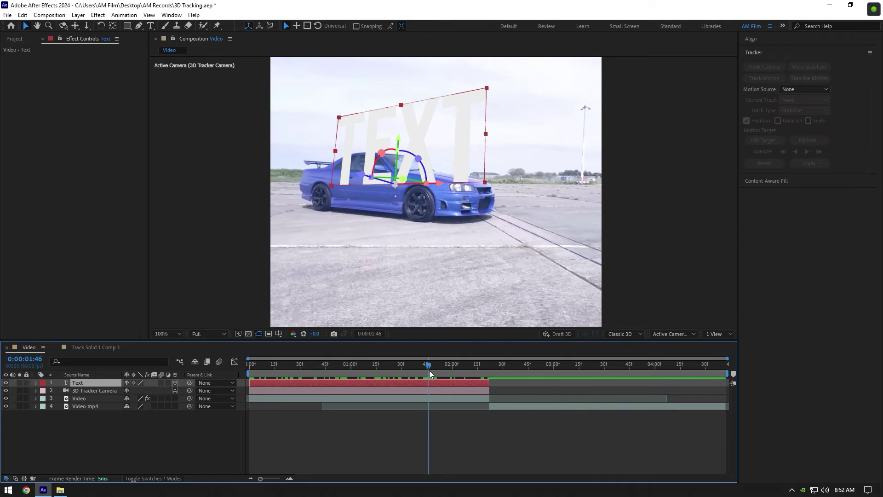
# Replace the placeholder text with 'am film'.
pyautogui.click(151, 27)
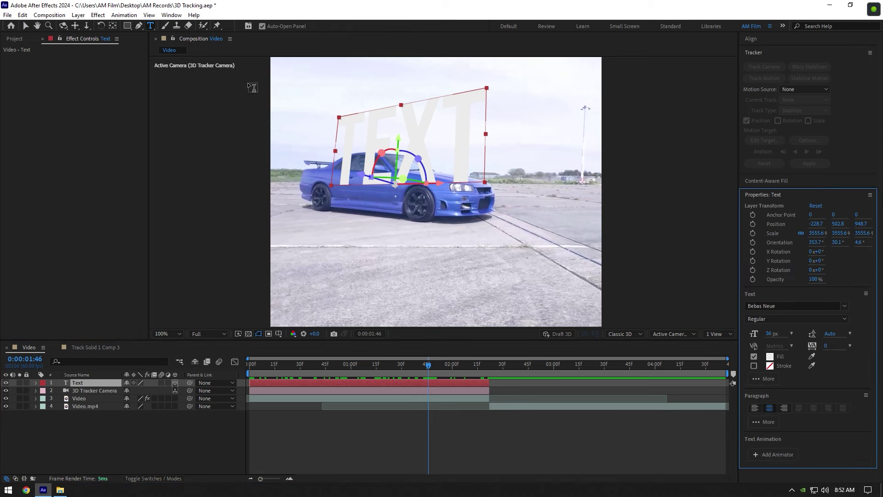
pyautogui.doubleClick(416, 140)
pyautogui.write('am film')
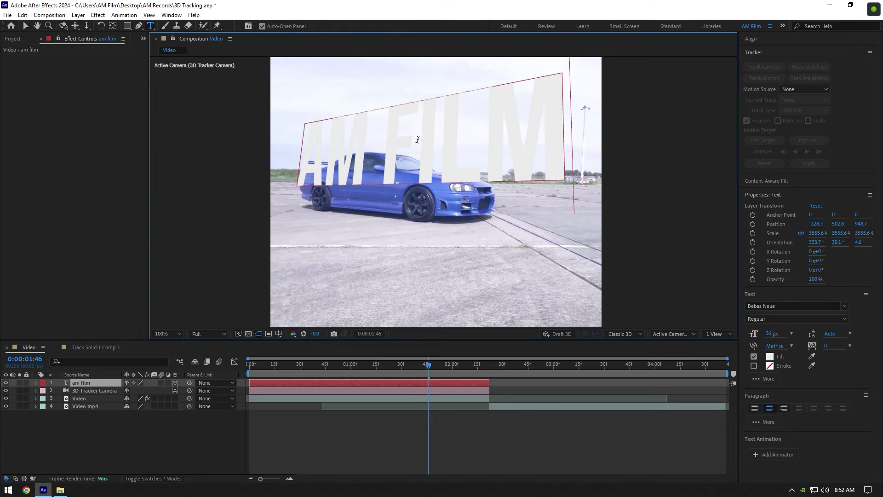
pyautogui.press('Escape')
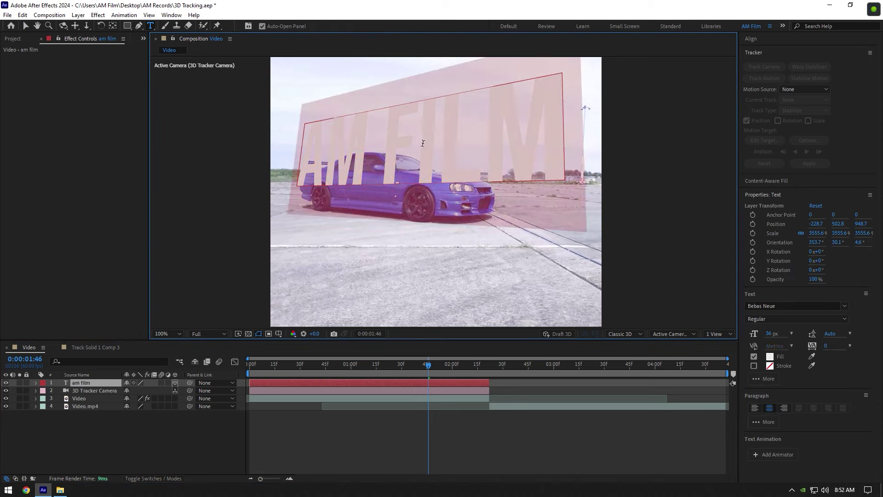
# Confirm the text's fill colour and leave it without an outline.
pyautogui.click(770, 356)
pyautogui.click(255, 184)
pyautogui.click(754, 366)
pyautogui.click(754, 366)
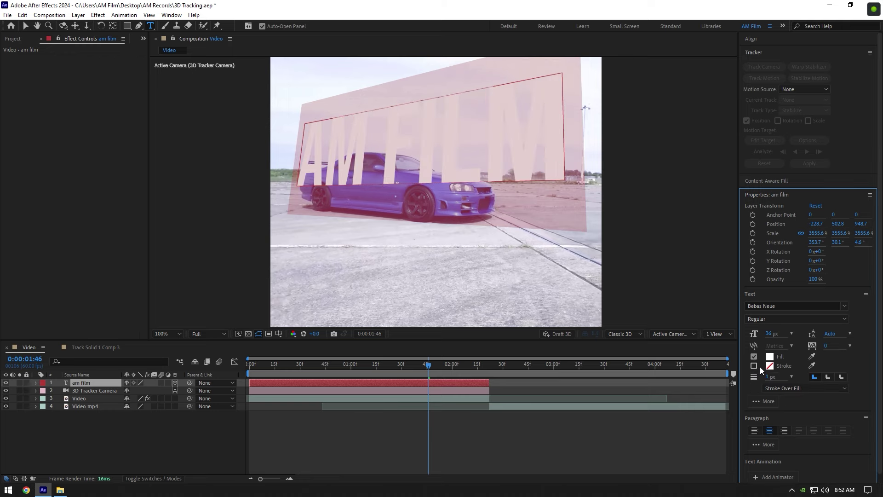
# Rotate the AM FILM text slightly around Z and shift it vertically.
pyautogui.press('v')
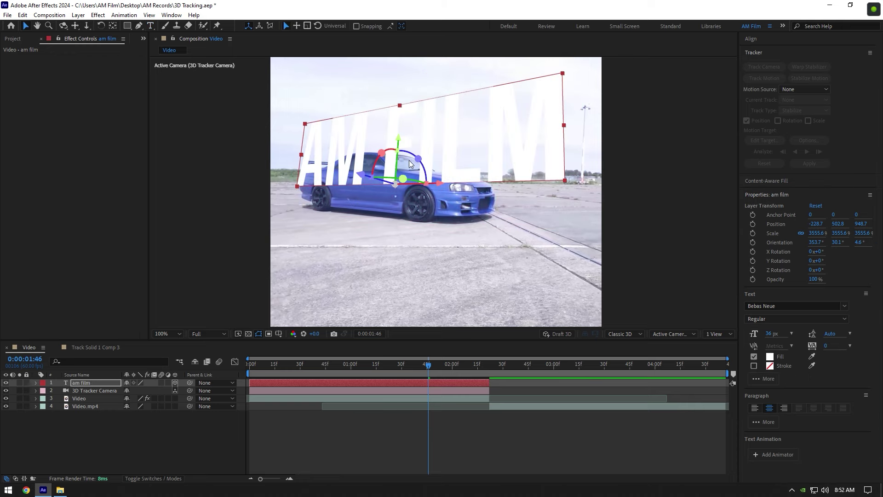
pyautogui.moveTo(418, 159); pyautogui.dragTo(394, 180)
pyautogui.moveTo(432, 364)
pyautogui.mouseDown()
pyautogui.moveTo(244, 369)
pyautogui.moveTo(433, 364)
pyautogui.mouseUp()
# Scale the AM FILM text to 2005.6% and move it closer to the camera.
pyautogui.press('s')
pyautogui.moveTo(143, 393); pyautogui.dragTo(72, 392)
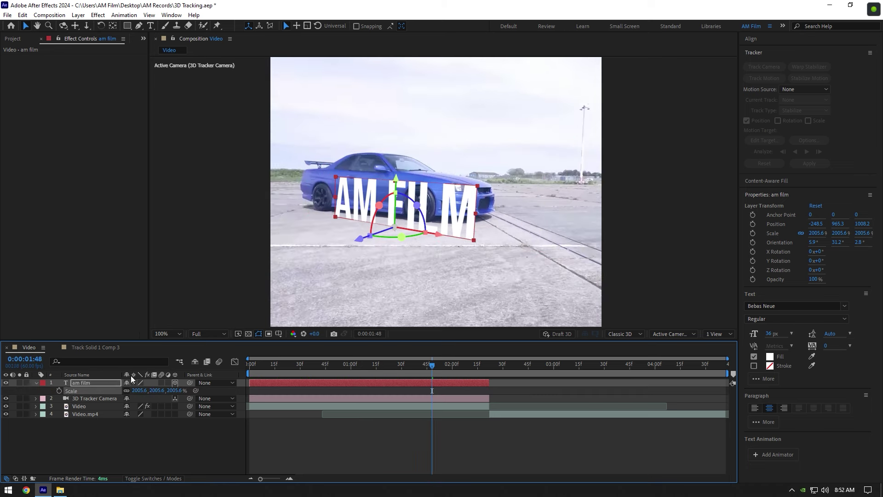
pyautogui.moveTo(359, 239); pyautogui.dragTo(350, 213)
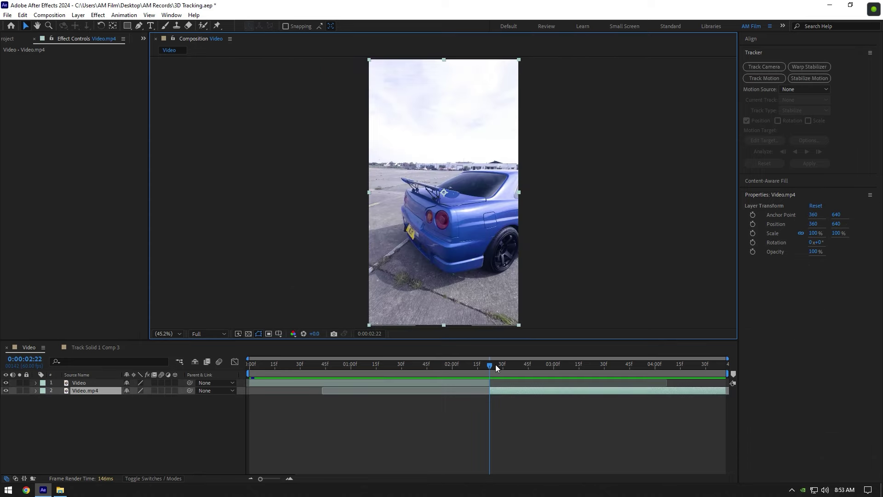
pyautogui.moveTo(495, 364)
pyautogui.mouseDown()
pyautogui.moveTo(721, 368)
pyautogui.moveTo(490, 363)
pyautogui.mouseUp()
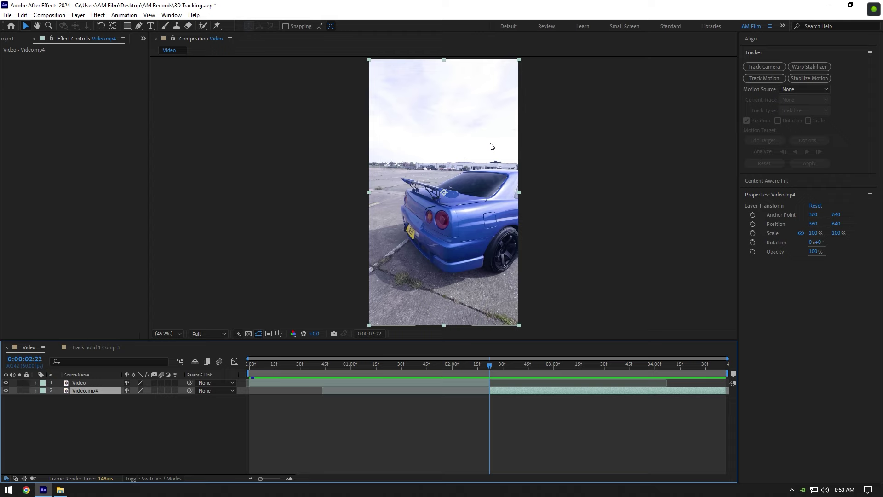
# Place Galaxies.mp4 over the sky, starting at 0:00:02:22 with the second shot.
pyautogui.click(7, 40)
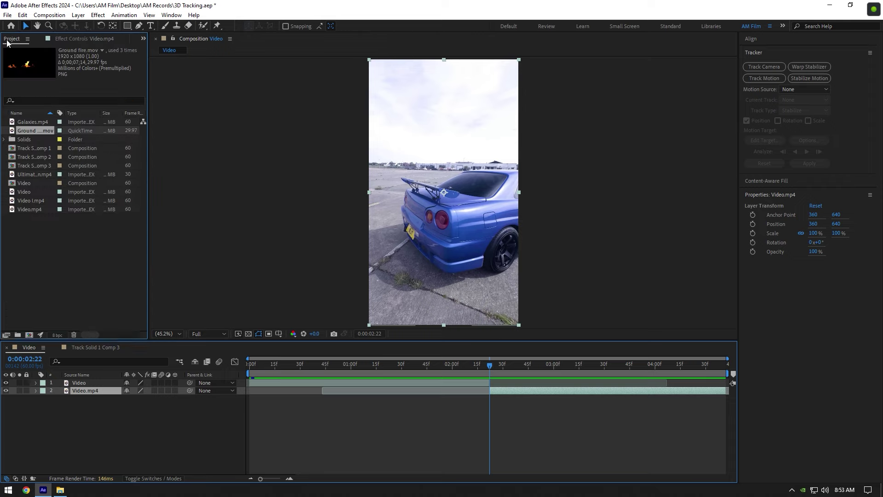
pyautogui.click(30, 123)
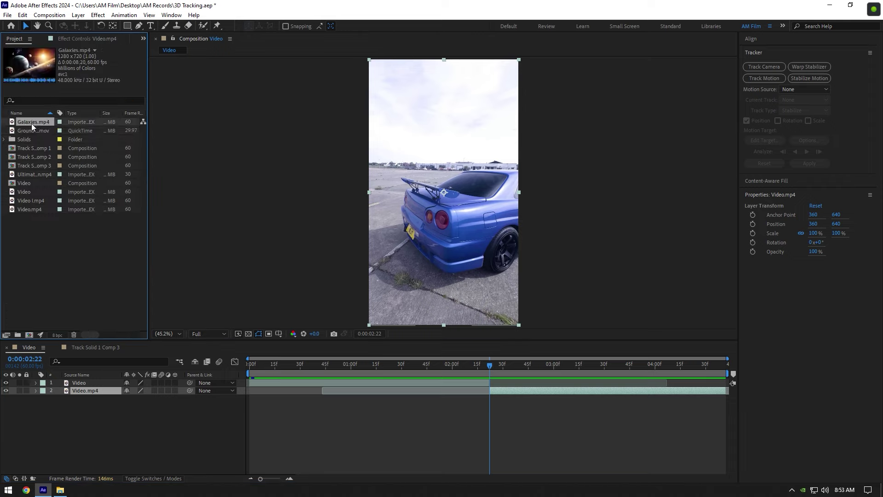
pyautogui.moveTo(31, 123); pyautogui.dragTo(86, 388)
pyautogui.moveTo(394, 219); pyautogui.dragTo(439, 132)
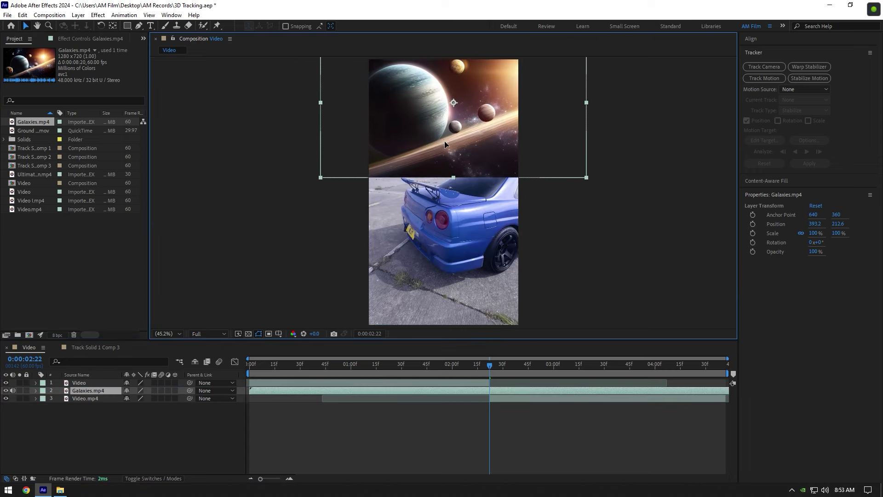
pyautogui.moveTo(504, 363)
pyautogui.mouseDown()
pyautogui.moveTo(720, 362)
pyautogui.moveTo(488, 357)
pyautogui.mouseUp()
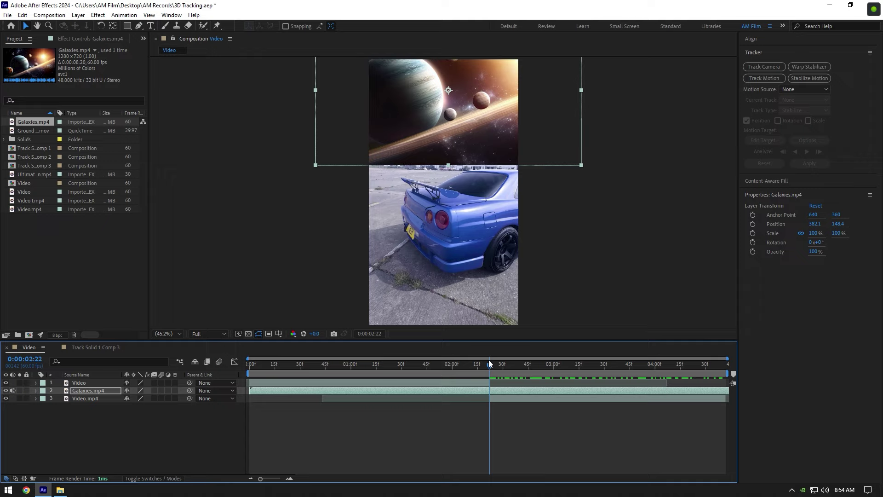
pyautogui.moveTo(248, 393); pyautogui.dragTo(489, 391)
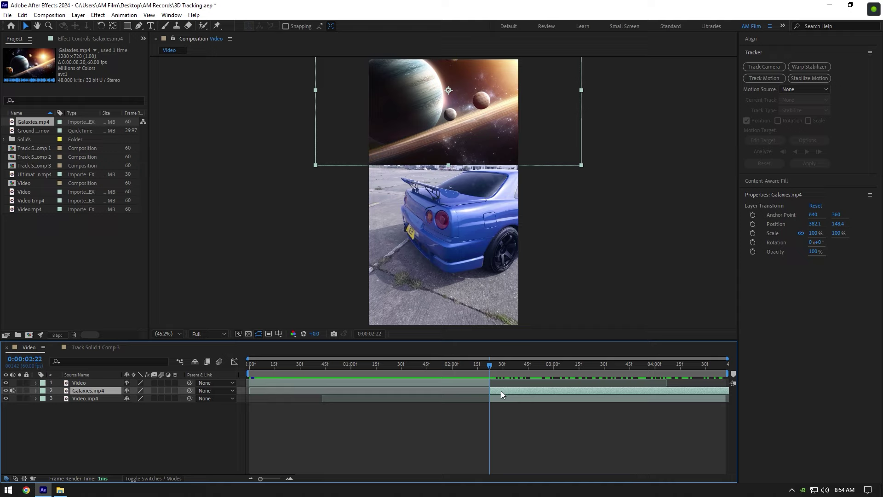
# Hide the Galaxies layer and start motion tracking on the Video.mp4 footage.
pyautogui.click(6, 390)
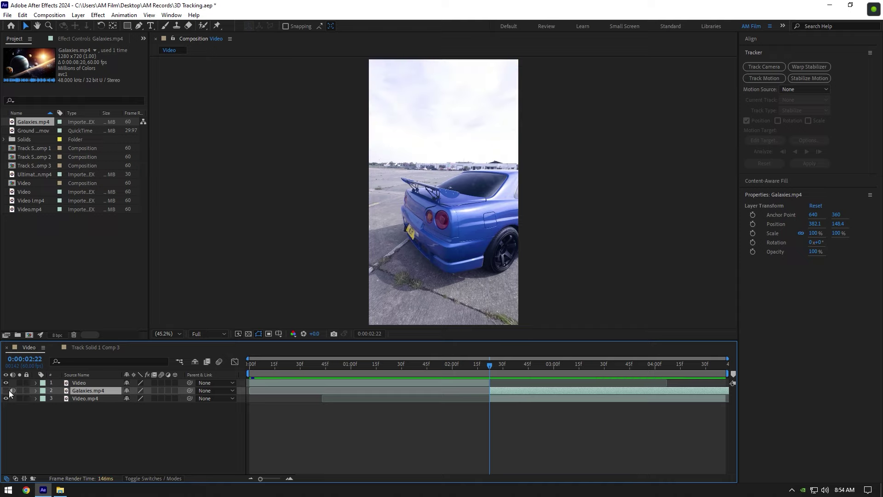
pyautogui.click(512, 399)
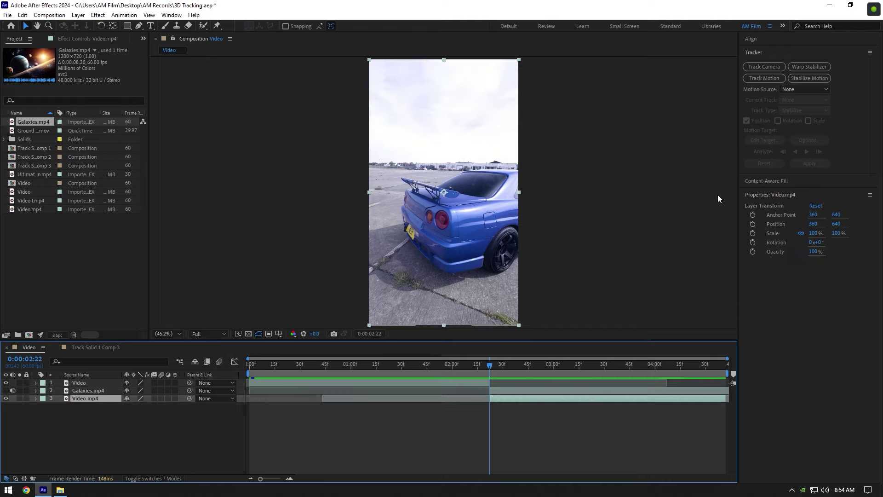
pyautogui.click(781, 76)
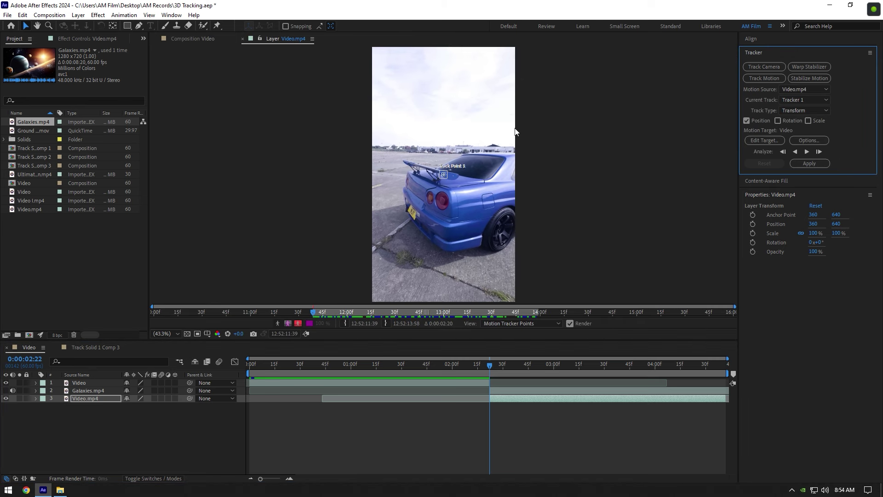
# Place Track Point 1 on the building roof above the car's rear window.
pyautogui.scroll(2, 436, 186)
pyautogui.scroll(1, 449, 171)
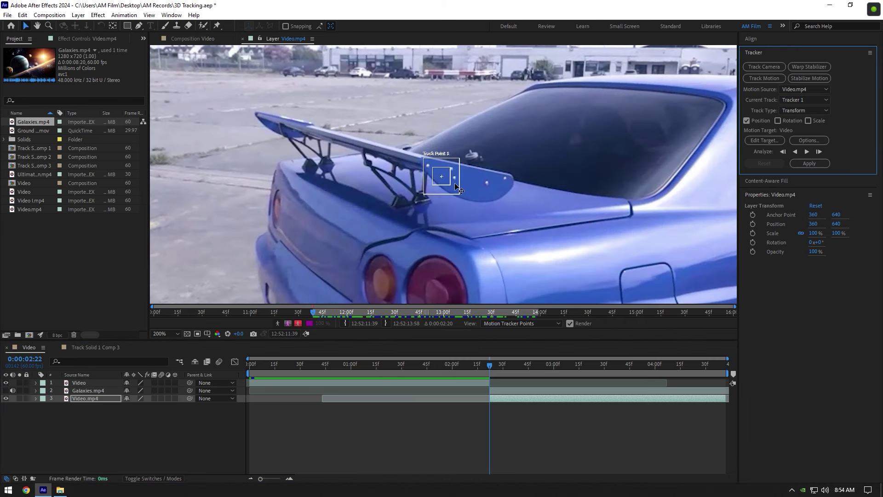
pyautogui.moveTo(457, 187); pyautogui.dragTo(688, 116)
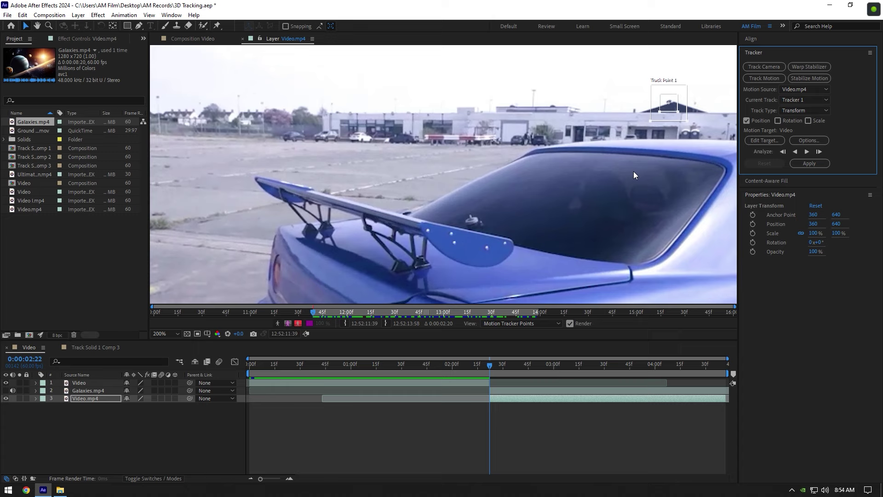
pyautogui.moveTo(633, 175); pyautogui.dragTo(443, 228)
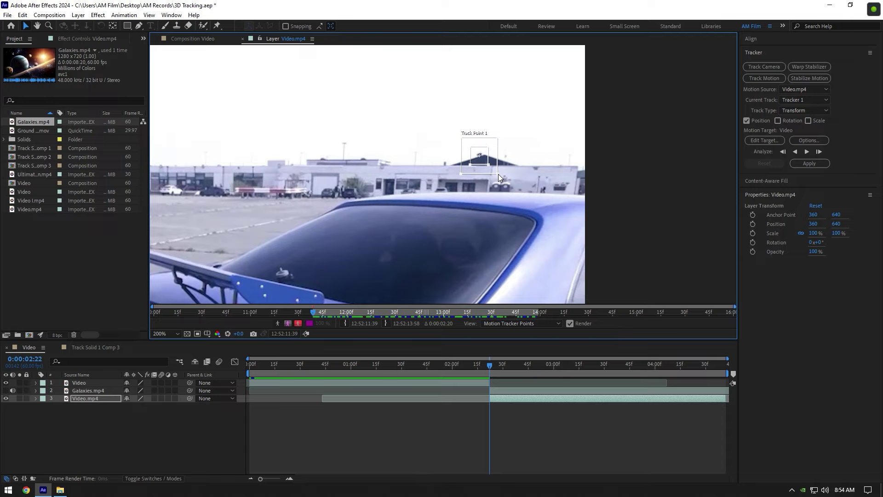
# Enlarge Track Point 1's search and feature regions around the roof peak.
pyautogui.moveTo(498, 174); pyautogui.dragTo(549, 226)
pyautogui.scroll(2, 504, 185)
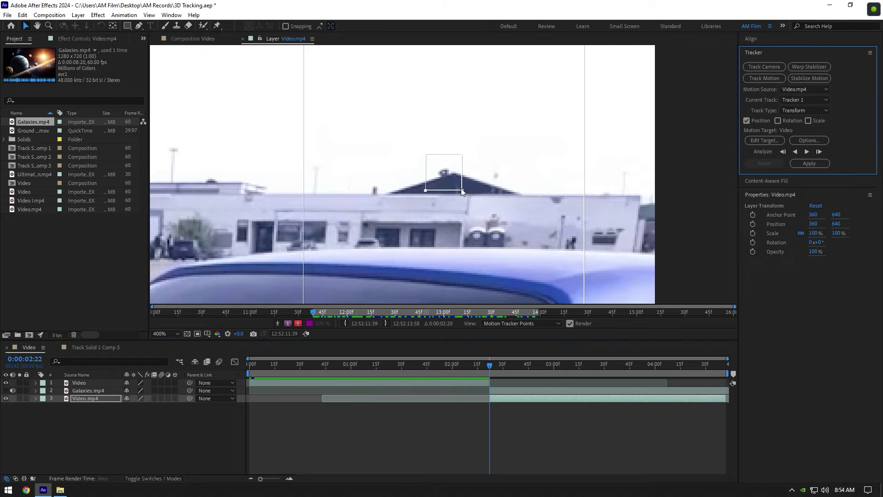
pyautogui.scroll(-6, 511, 223)
pyautogui.press('/')
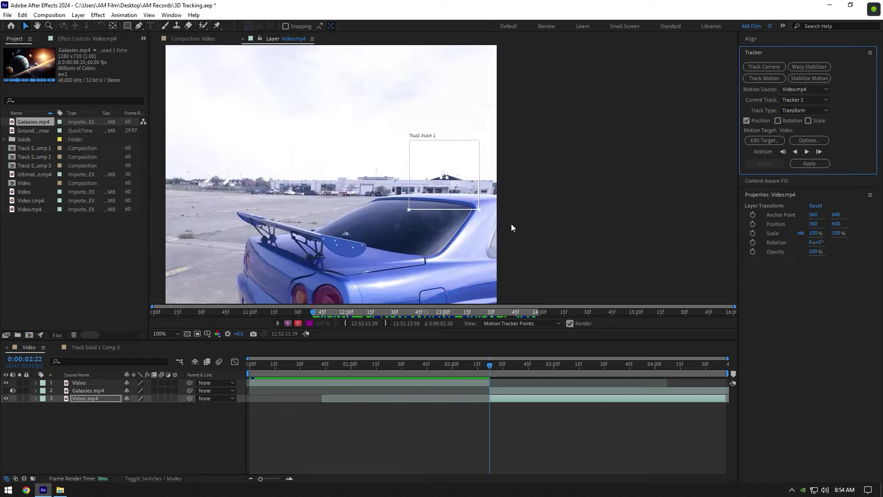
pyautogui.moveTo(479, 209); pyautogui.dragTo(487, 217)
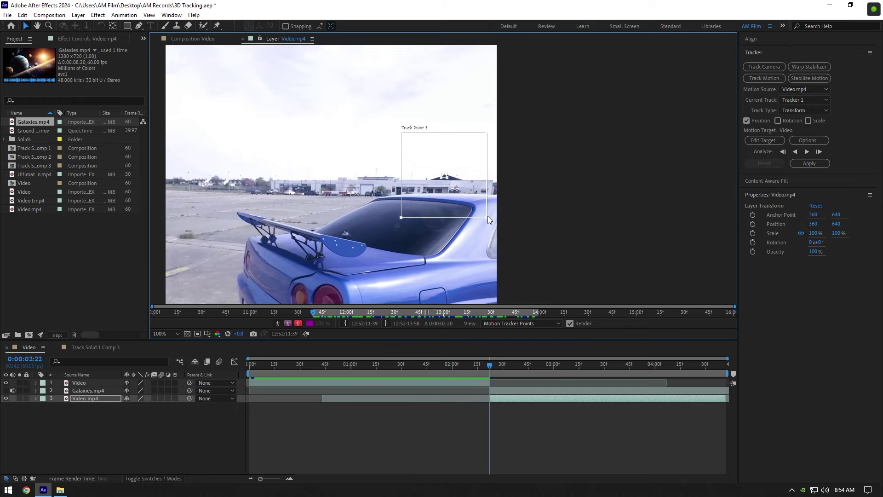
# Set the motion tracker options to track the RGB channel.
pyautogui.click(808, 141)
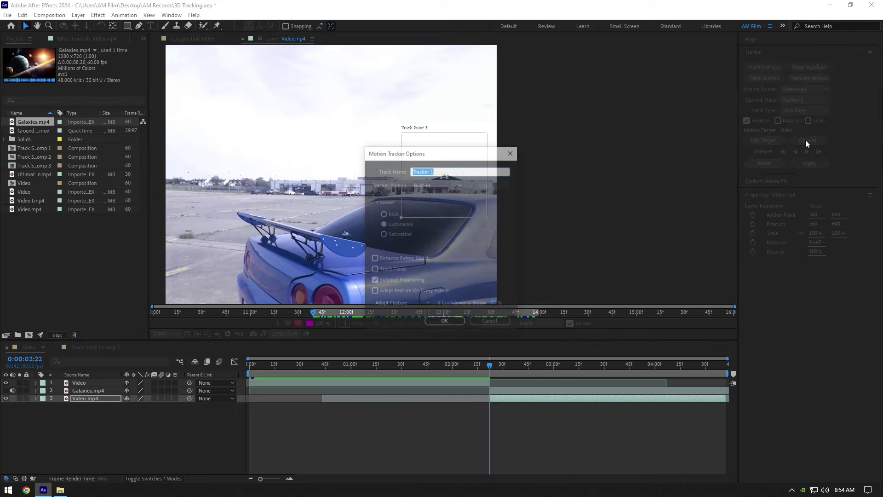
pyautogui.click(383, 214)
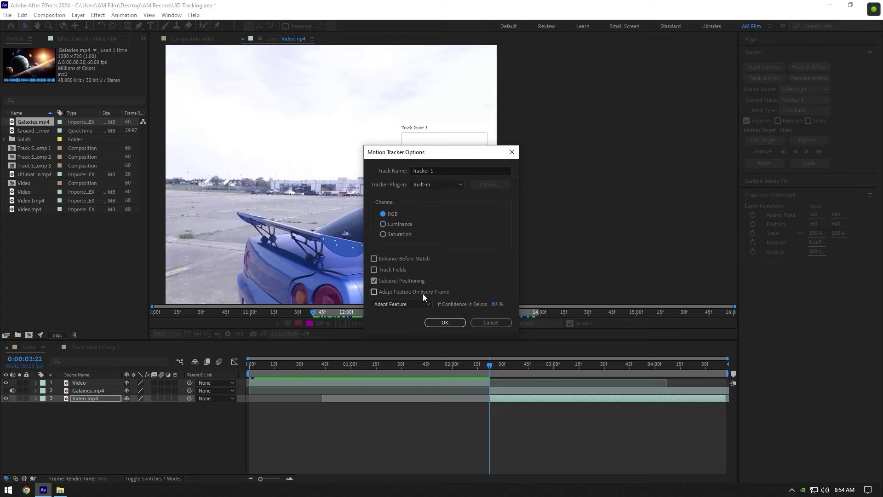
pyautogui.click(446, 322)
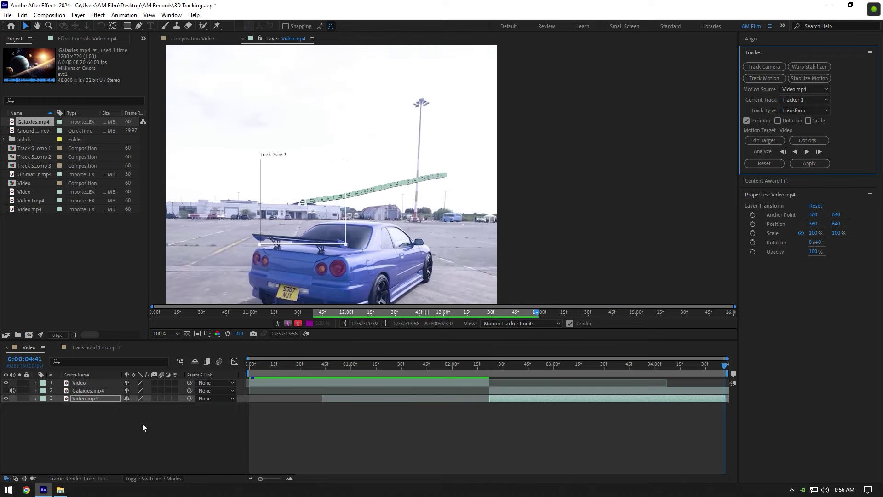
# Add a Null 1 layer trimmed to start where the tracking begins.
pyautogui.rightClick(133, 432)
pyautogui.moveTo(160, 322)
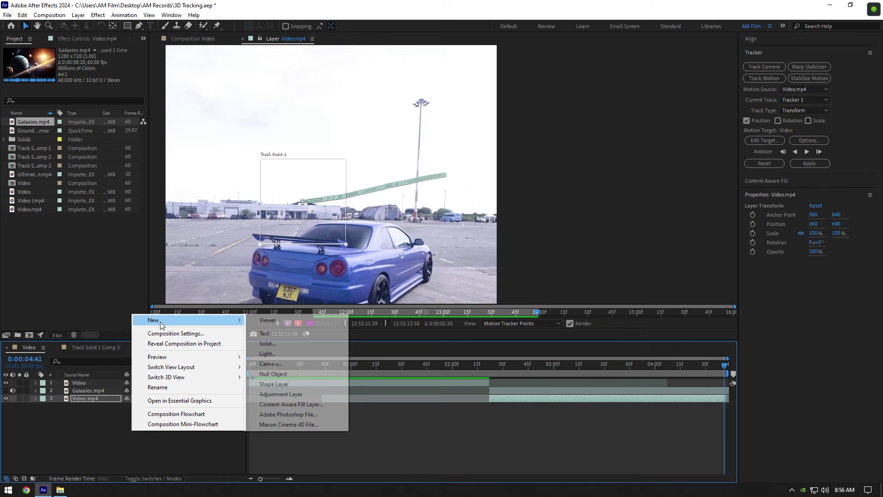
pyautogui.click(277, 376)
pyautogui.moveTo(249, 399); pyautogui.dragTo(475, 404)
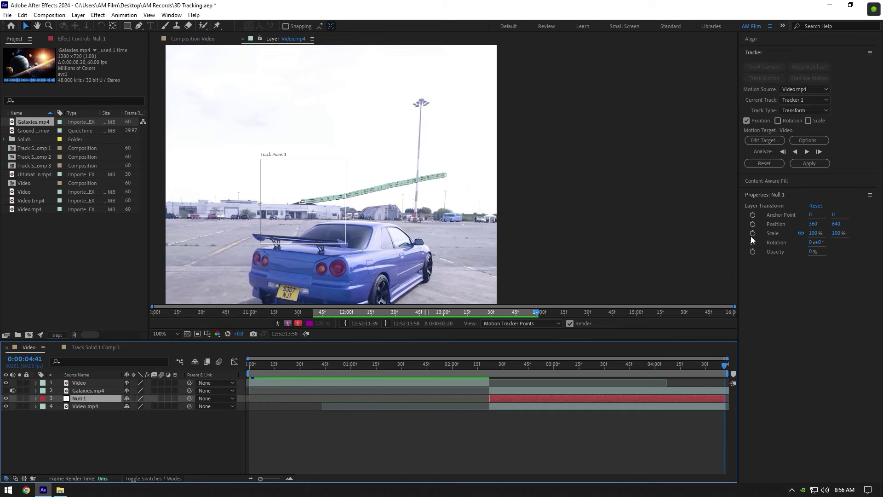
# Target Null 1 and apply Tracker 1's motion in X and Y.
pyautogui.click(763, 140)
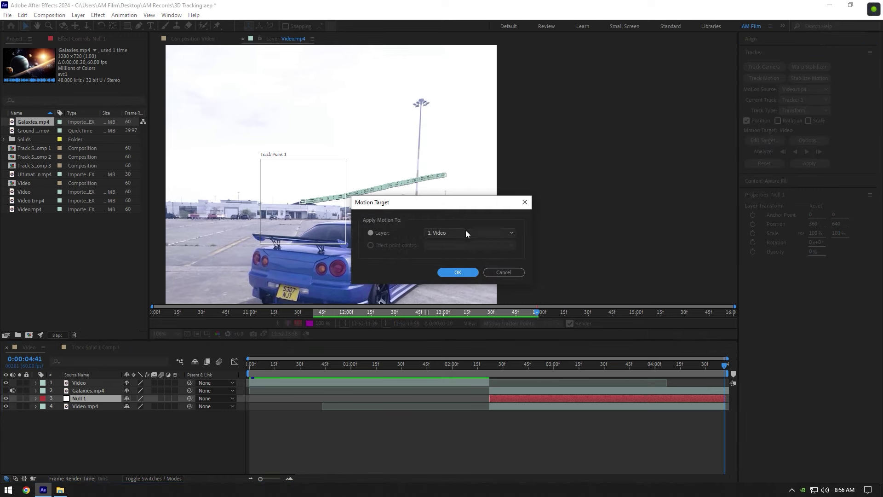
pyautogui.click(466, 233)
pyautogui.click(454, 265)
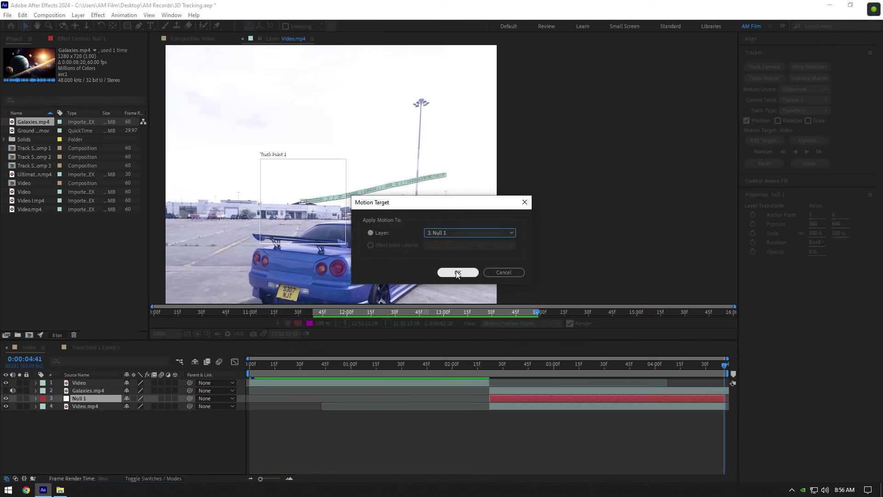
pyautogui.click(457, 272)
pyautogui.click(808, 163)
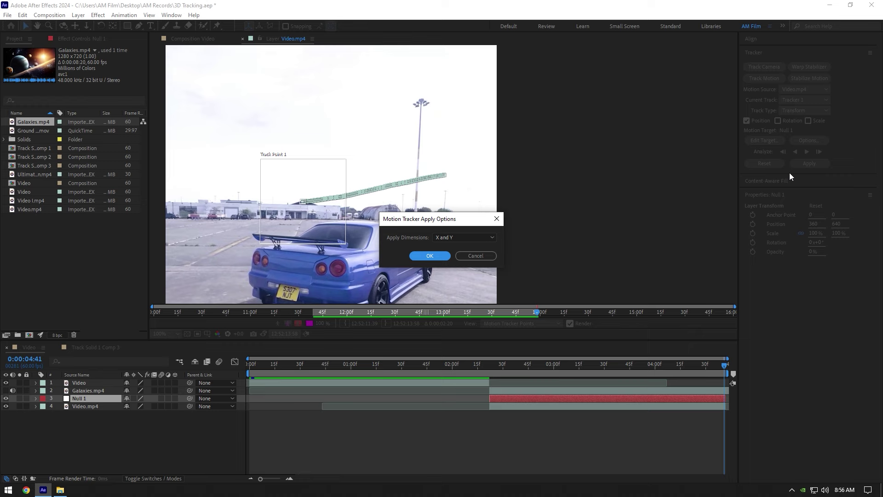
pyautogui.click(464, 237)
pyautogui.click(470, 248)
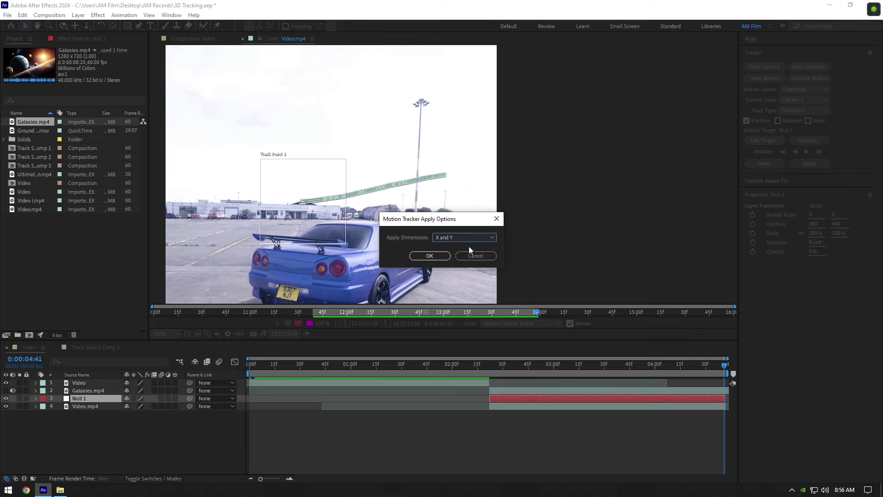
pyautogui.click(428, 256)
# Scrub the tracked frames to check Null 1, then return to its in point.
pyautogui.click(497, 367)
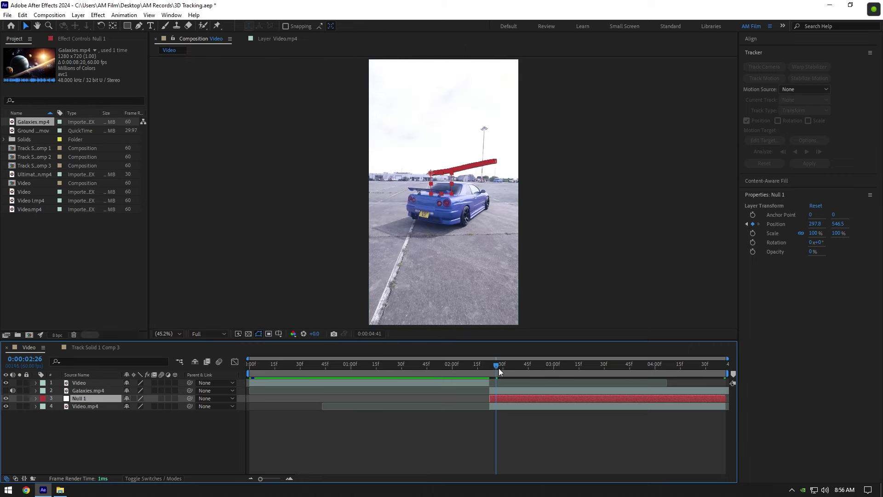
pyautogui.moveTo(499, 368); pyautogui.dragTo(545, 367)
pyautogui.scroll(1, 487, 190)
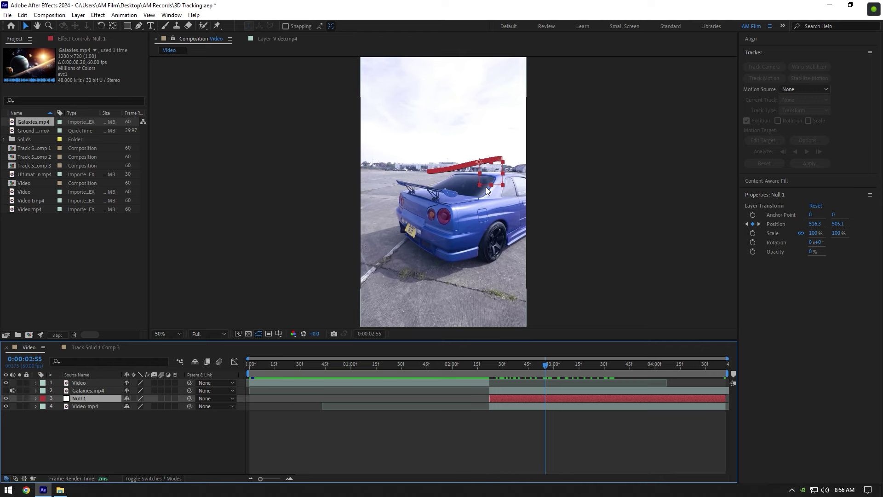
pyautogui.press('i')
# Show Galaxies.mp4, preview it around 3:48, and parent it to Null 1.
pyautogui.click(87, 390)
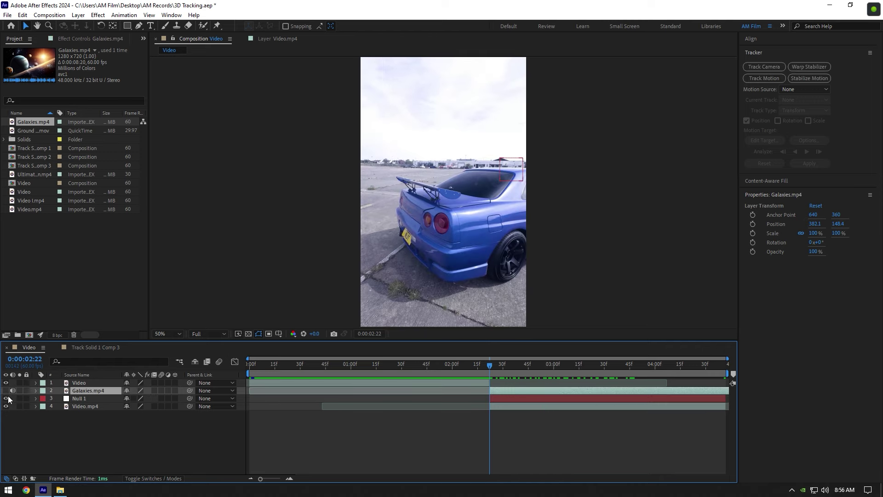
pyautogui.click(6, 391)
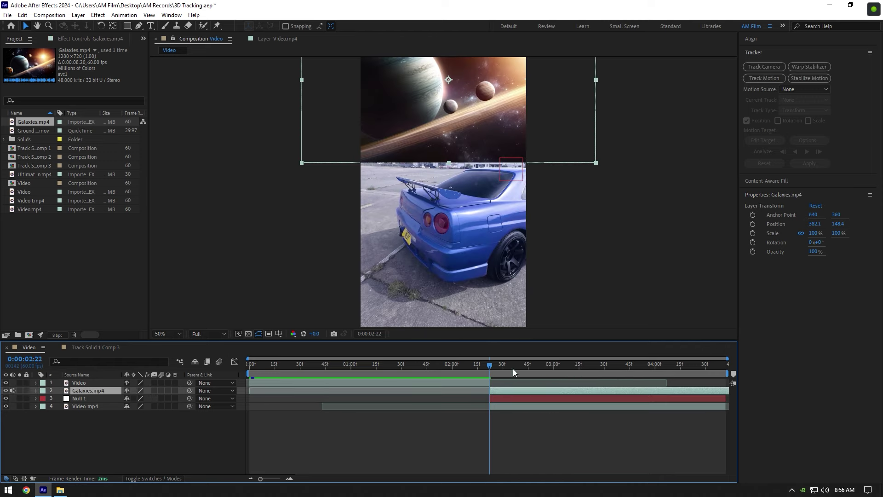
pyautogui.moveTo(512, 368); pyautogui.dragTo(634, 366)
pyautogui.press('space')
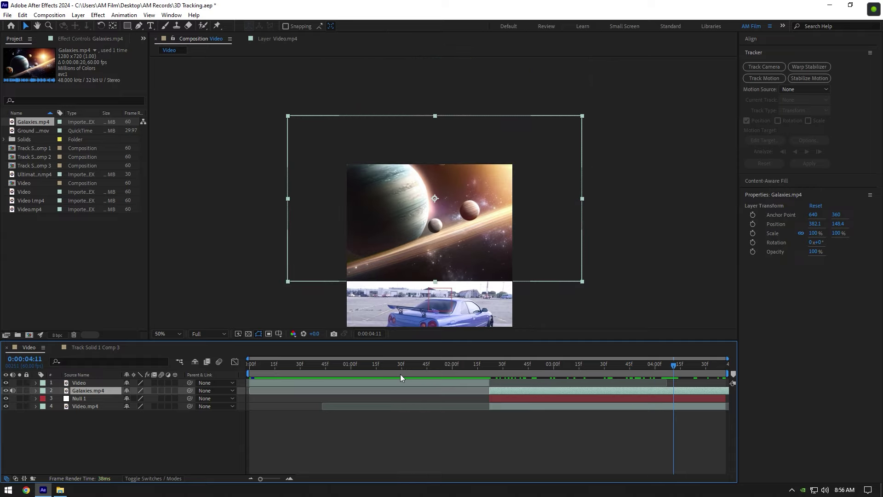
pyautogui.moveTo(157, 391); pyautogui.dragTo(87, 398)
pyautogui.moveTo(554, 367)
pyautogui.mouseDown()
pyautogui.moveTo(502, 367)
pyautogui.moveTo(685, 363)
pyautogui.moveTo(543, 366)
pyautogui.mouseUp()
# Make Galaxies.mp4 a 3D layer, tilt it on X, and lower it to Y -326.1.
pyautogui.click(175, 391)
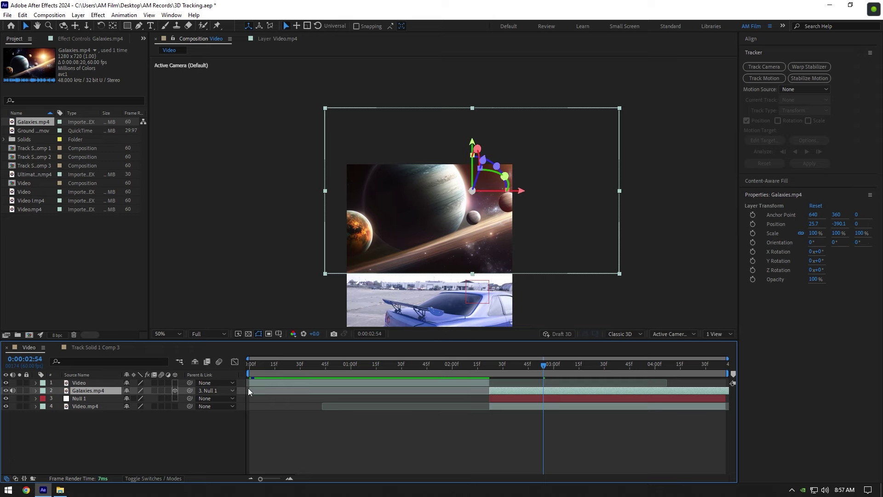
pyautogui.moveTo(476, 151)
pyautogui.mouseDown()
pyautogui.moveTo(478, 182)
pyautogui.moveTo(476, 152)
pyautogui.mouseUp()
pyautogui.moveTo(543, 366); pyautogui.dragTo(631, 367)
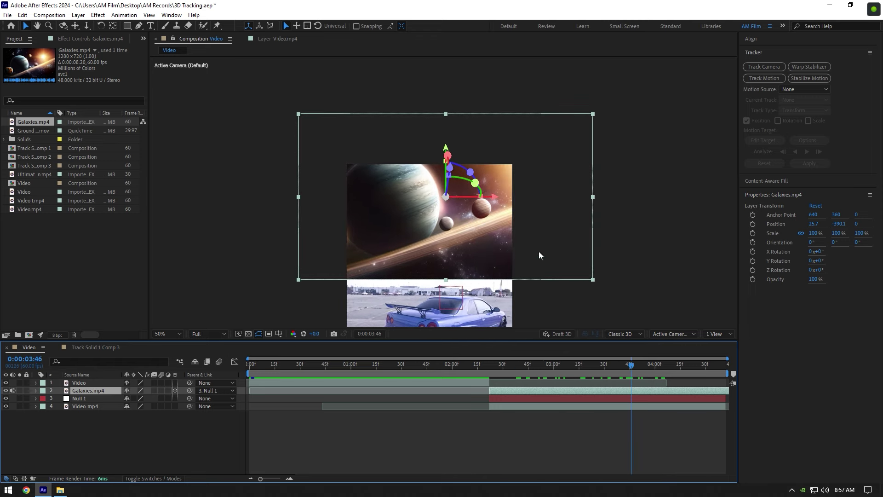
pyautogui.moveTo(451, 147); pyautogui.dragTo(452, 162)
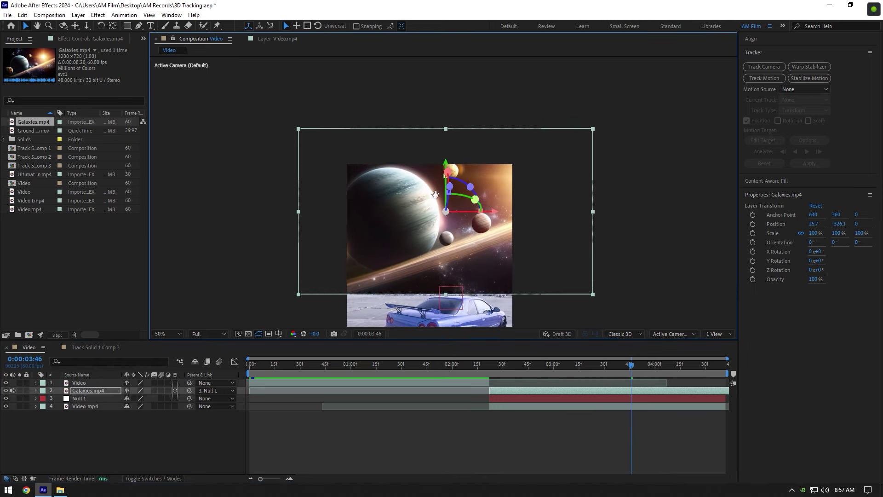
# Pan the view down to the car and scrub the timeline to review the galaxy's motion.
pyautogui.press('space')
pyautogui.moveTo(482, 246); pyautogui.dragTo(488, 196)
pyautogui.moveTo(612, 357); pyautogui.dragTo(629, 365)
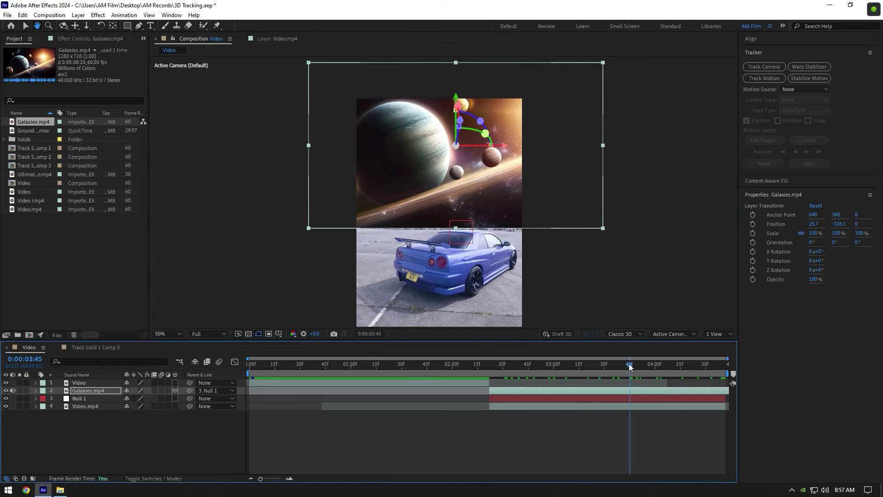
pyautogui.click(613, 266)
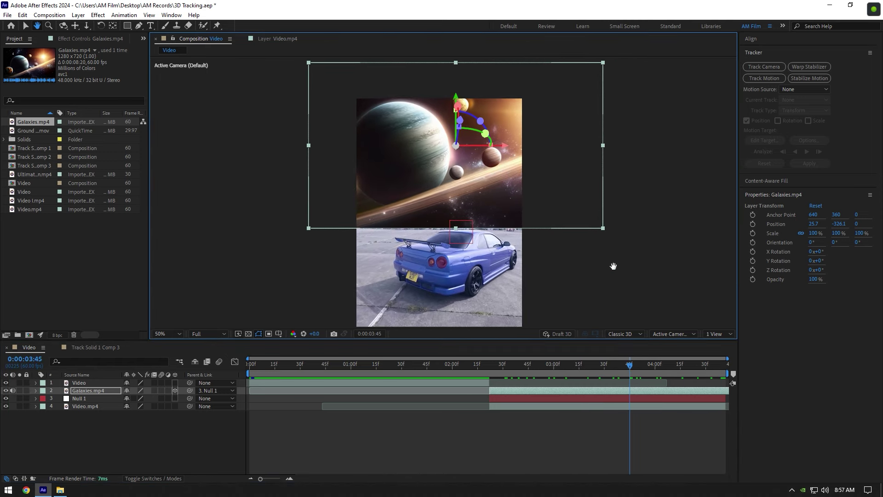